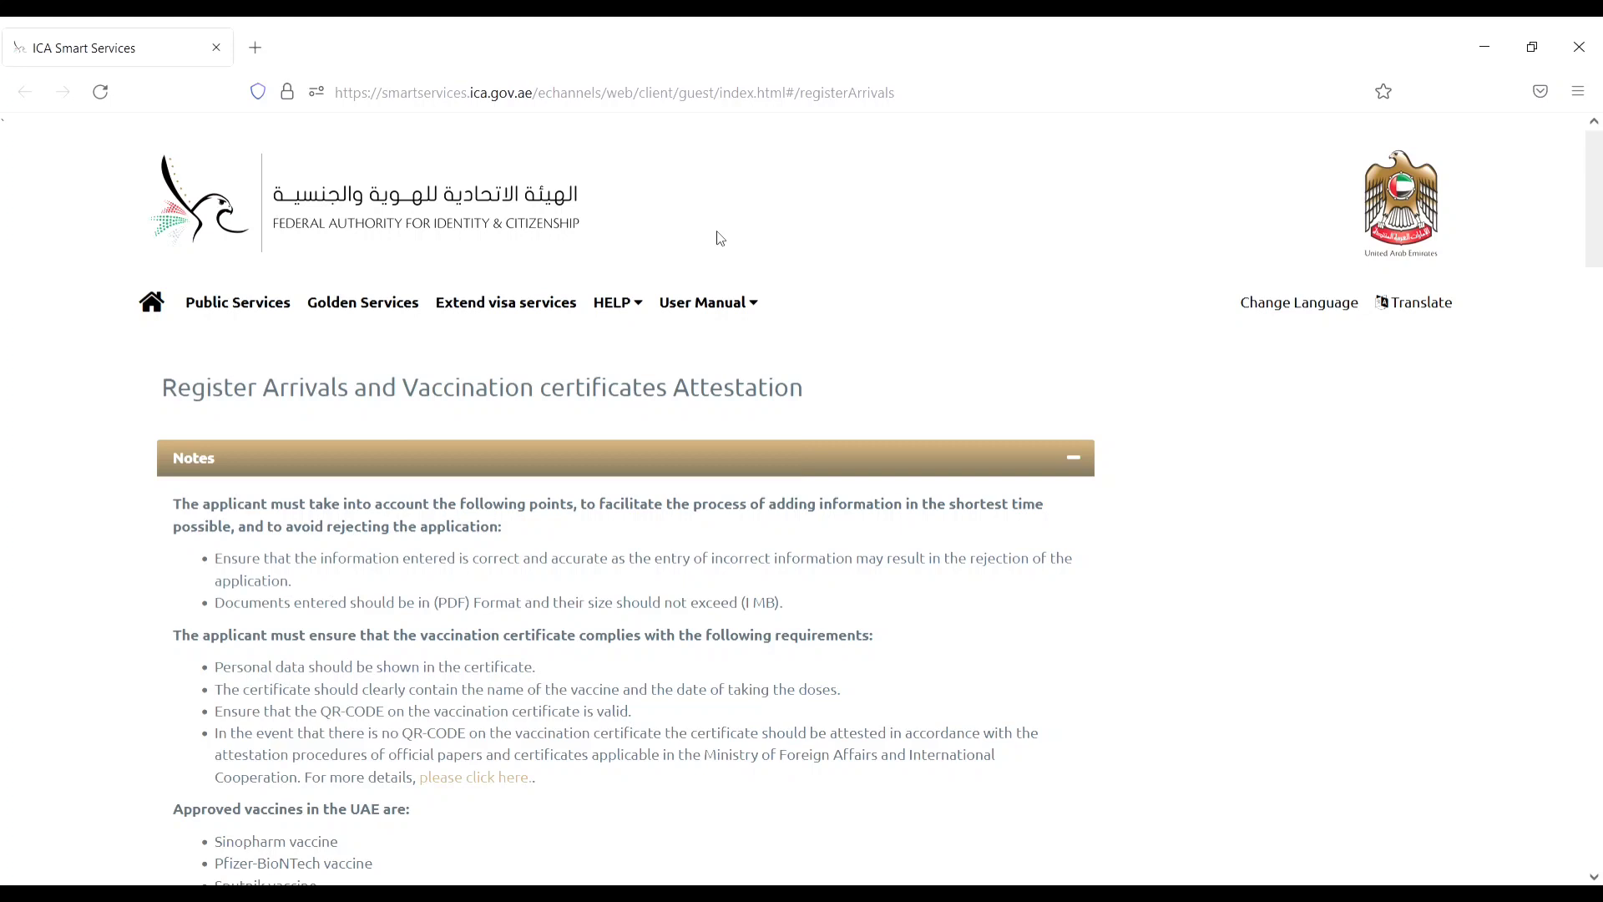
# Step: Read the registration notes and check the Gender choices in the Applicant Information section
pyautogui.click(1596, 876)
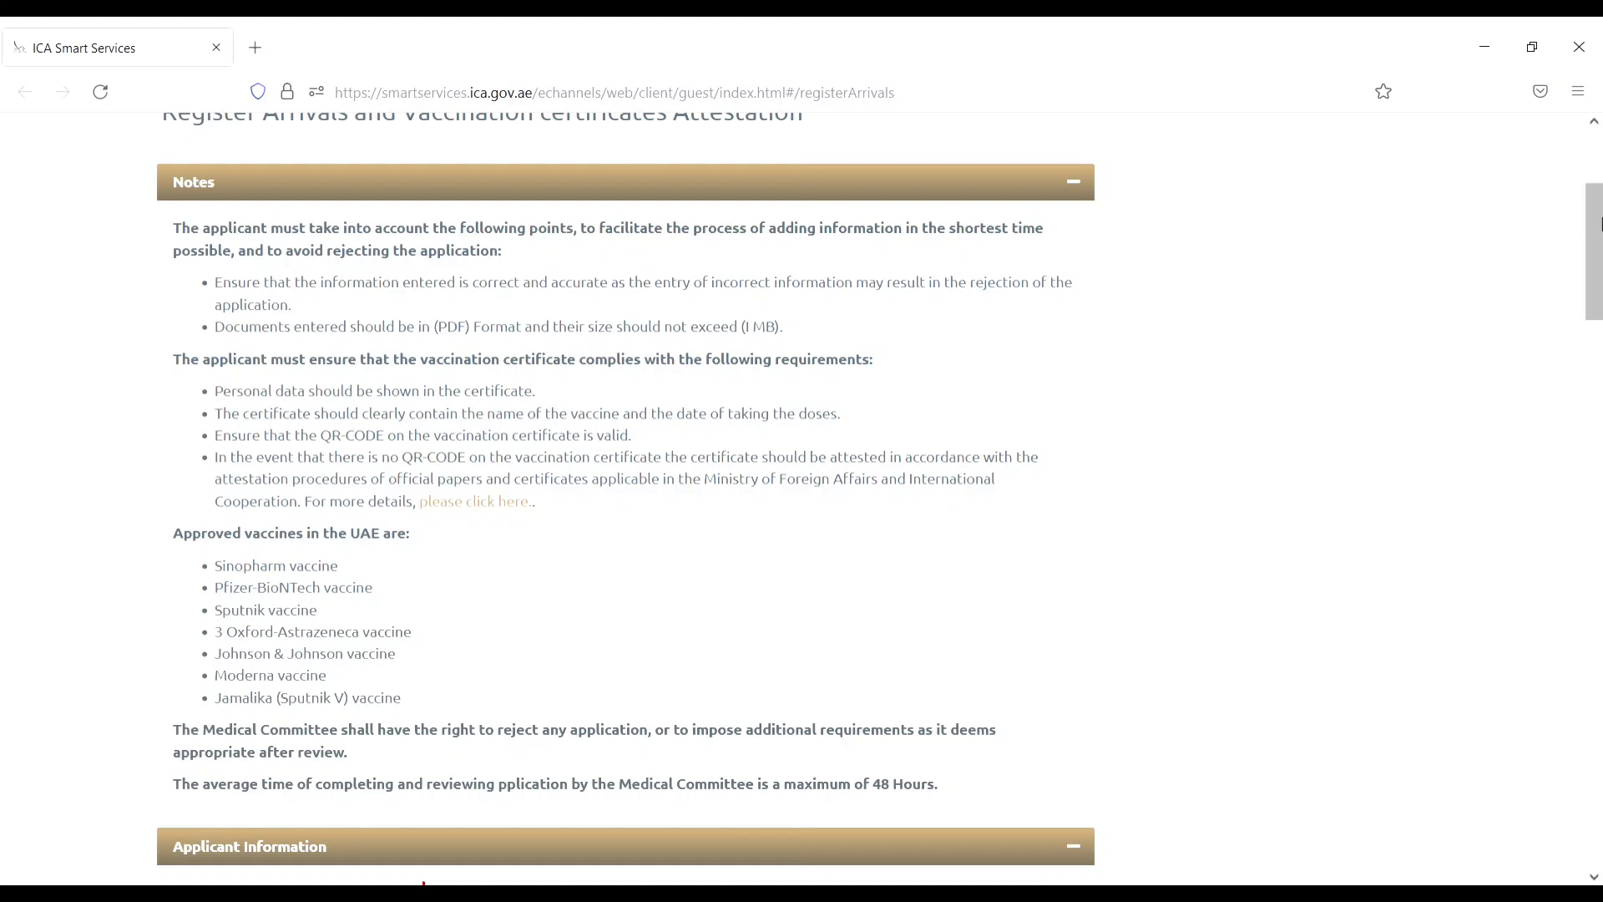
pyautogui.moveTo(1599, 224); pyautogui.dragTo(1599, 171)
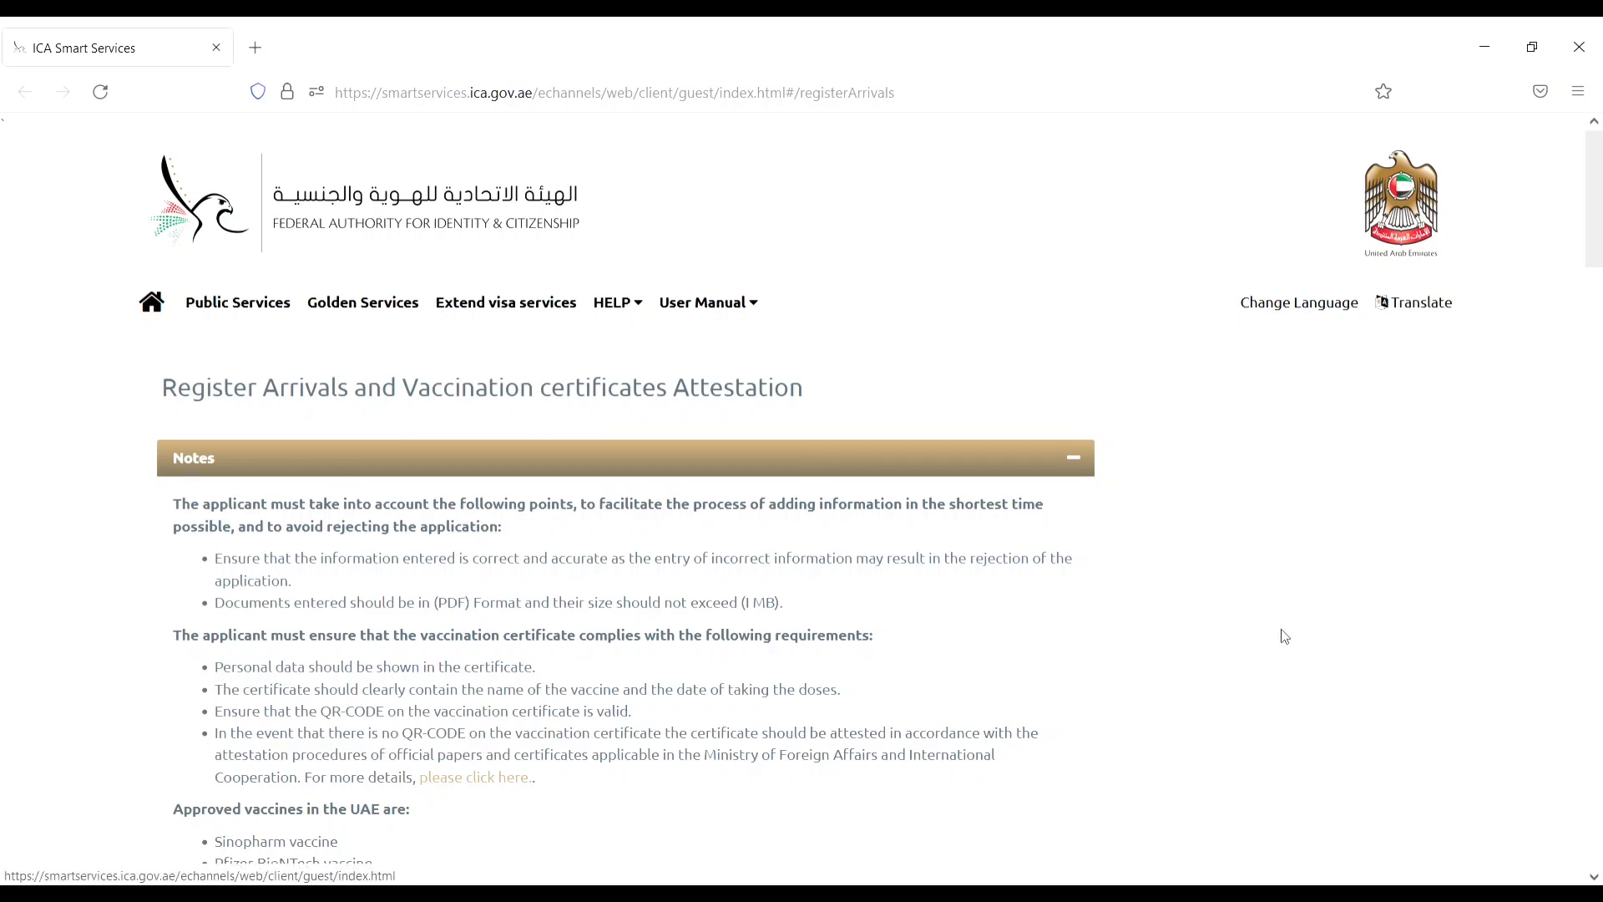
pyautogui.moveTo(1595, 877); pyautogui.dragTo(1594, 877)
pyautogui.scroll(-1, 1449, 753)
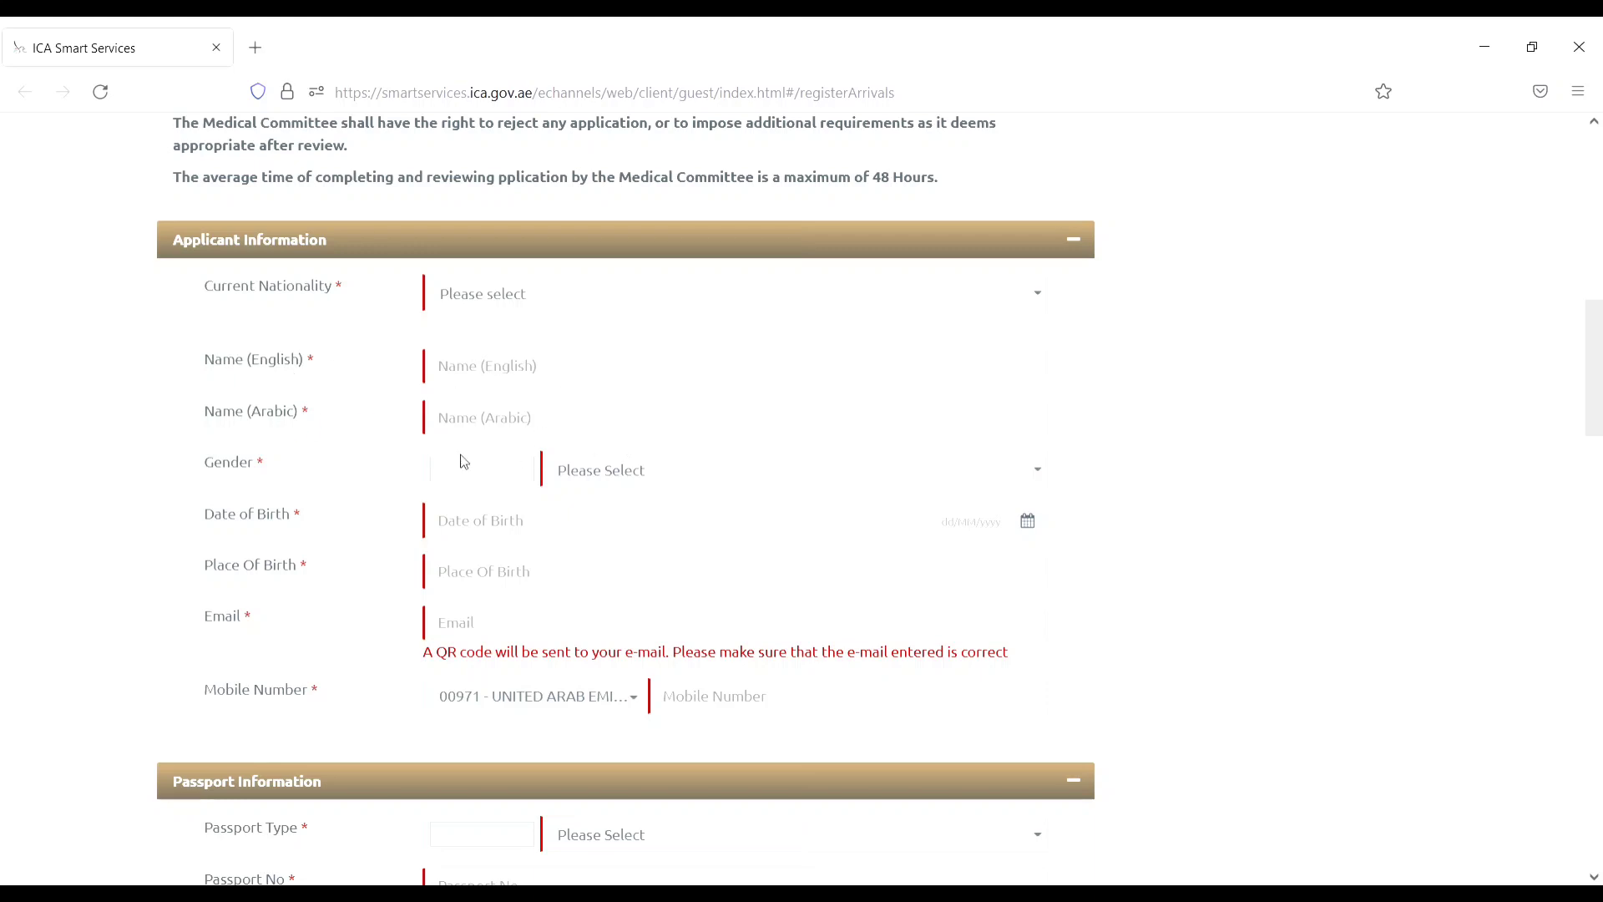
pyautogui.click(1037, 469)
pyautogui.click(1213, 568)
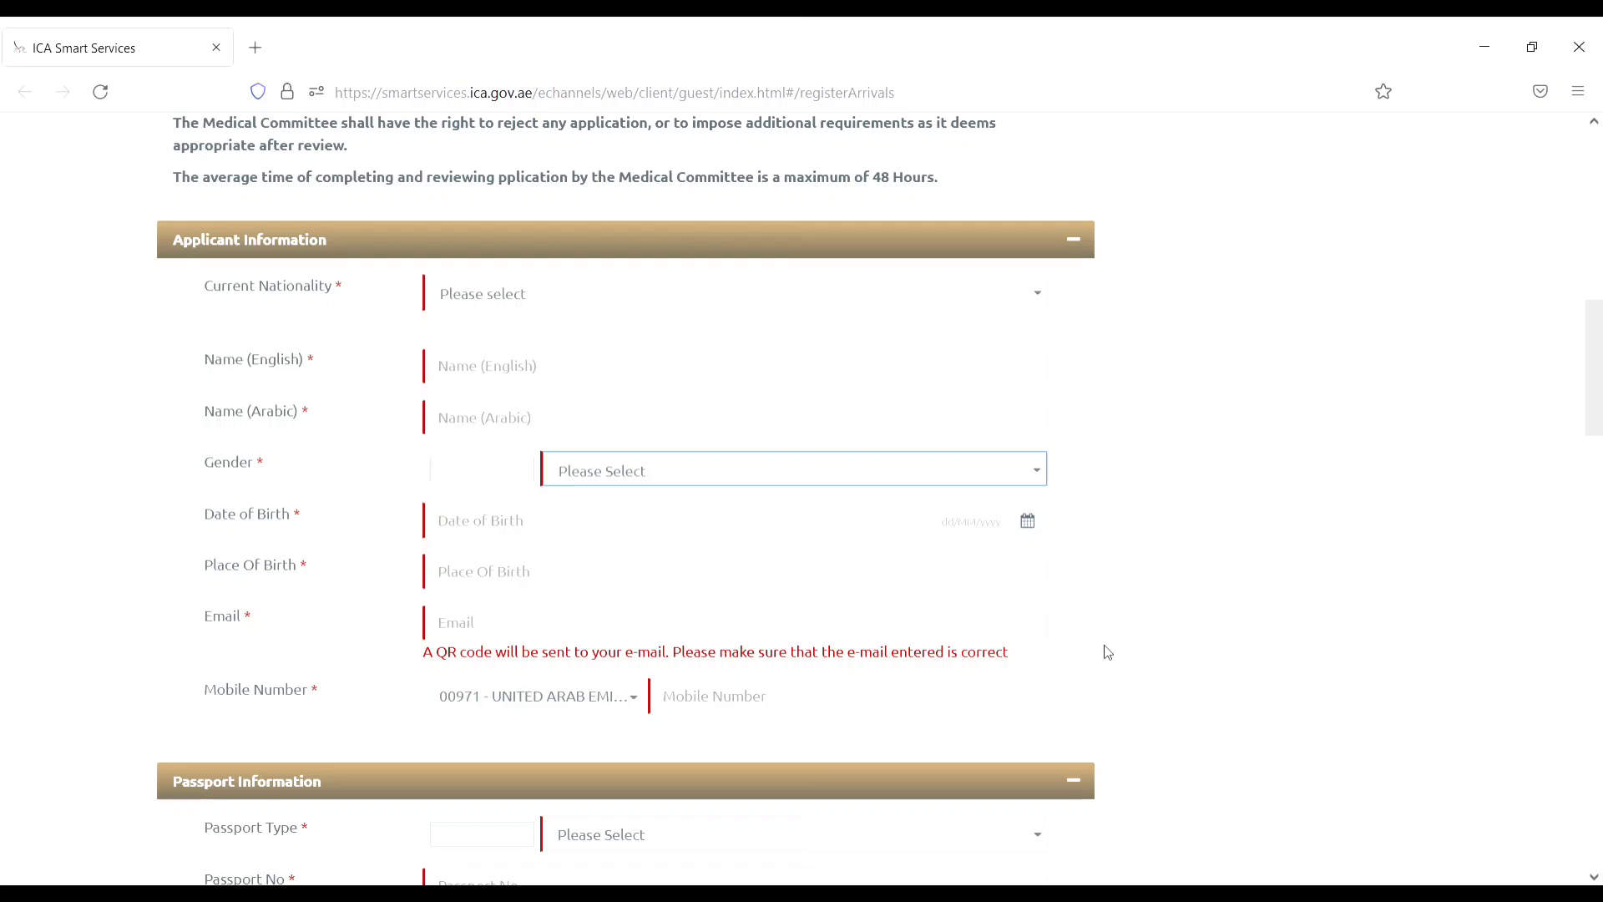
# Step: Check the available passport types in the Passport Information section without choosing one
pyautogui.click(1595, 879)
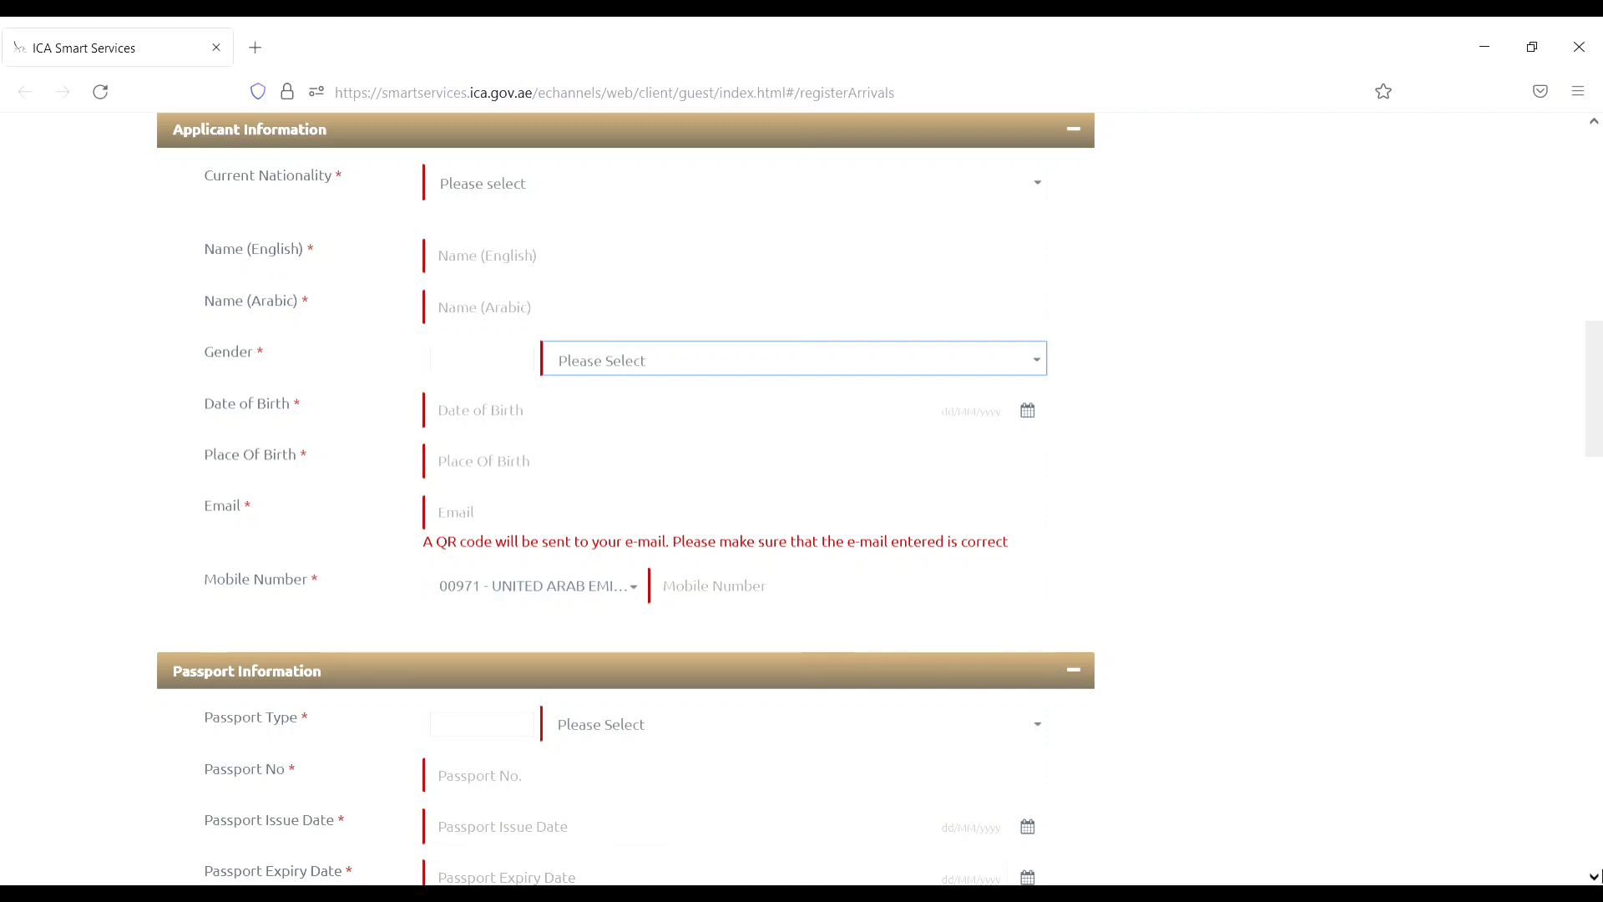
pyautogui.scroll(-3, 1596, 876)
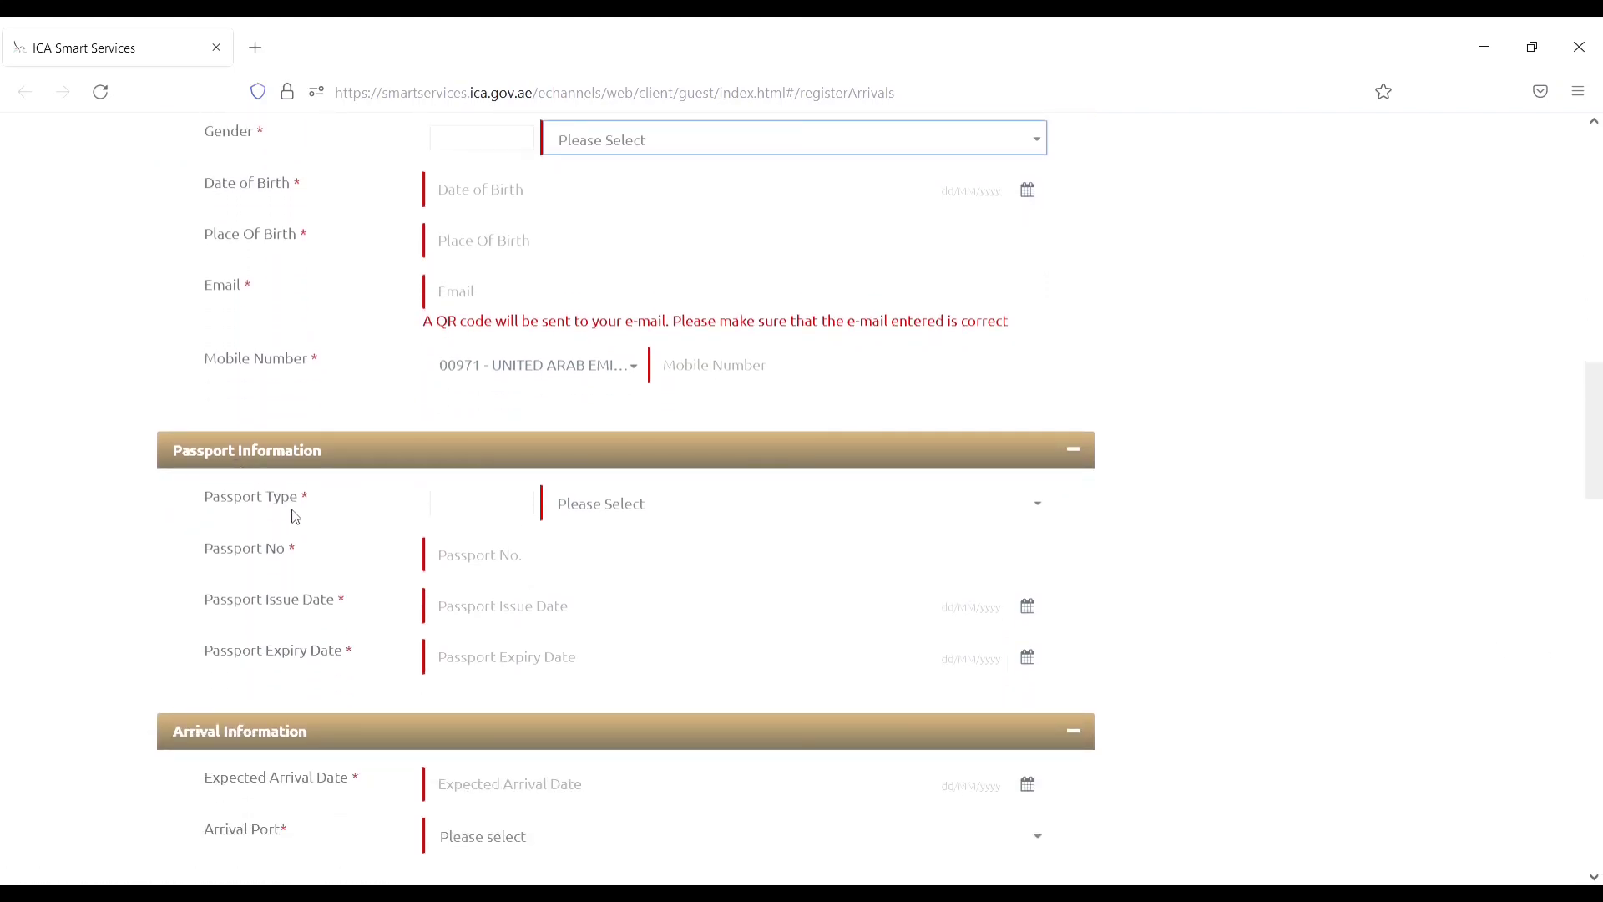
pyautogui.click(1049, 511)
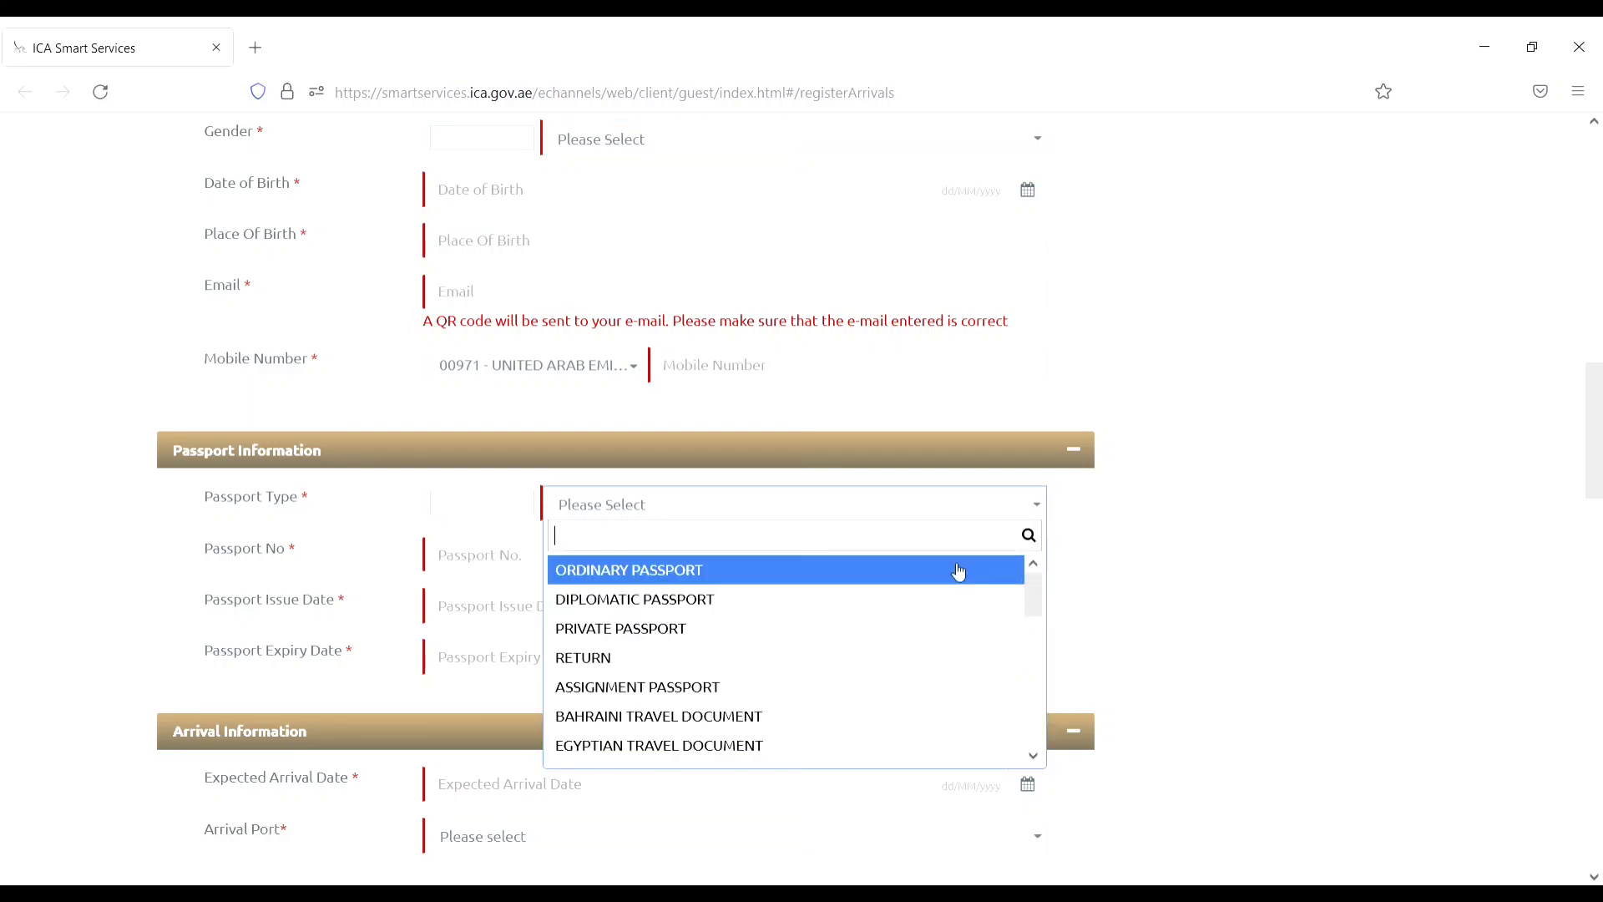
pyautogui.click(1300, 628)
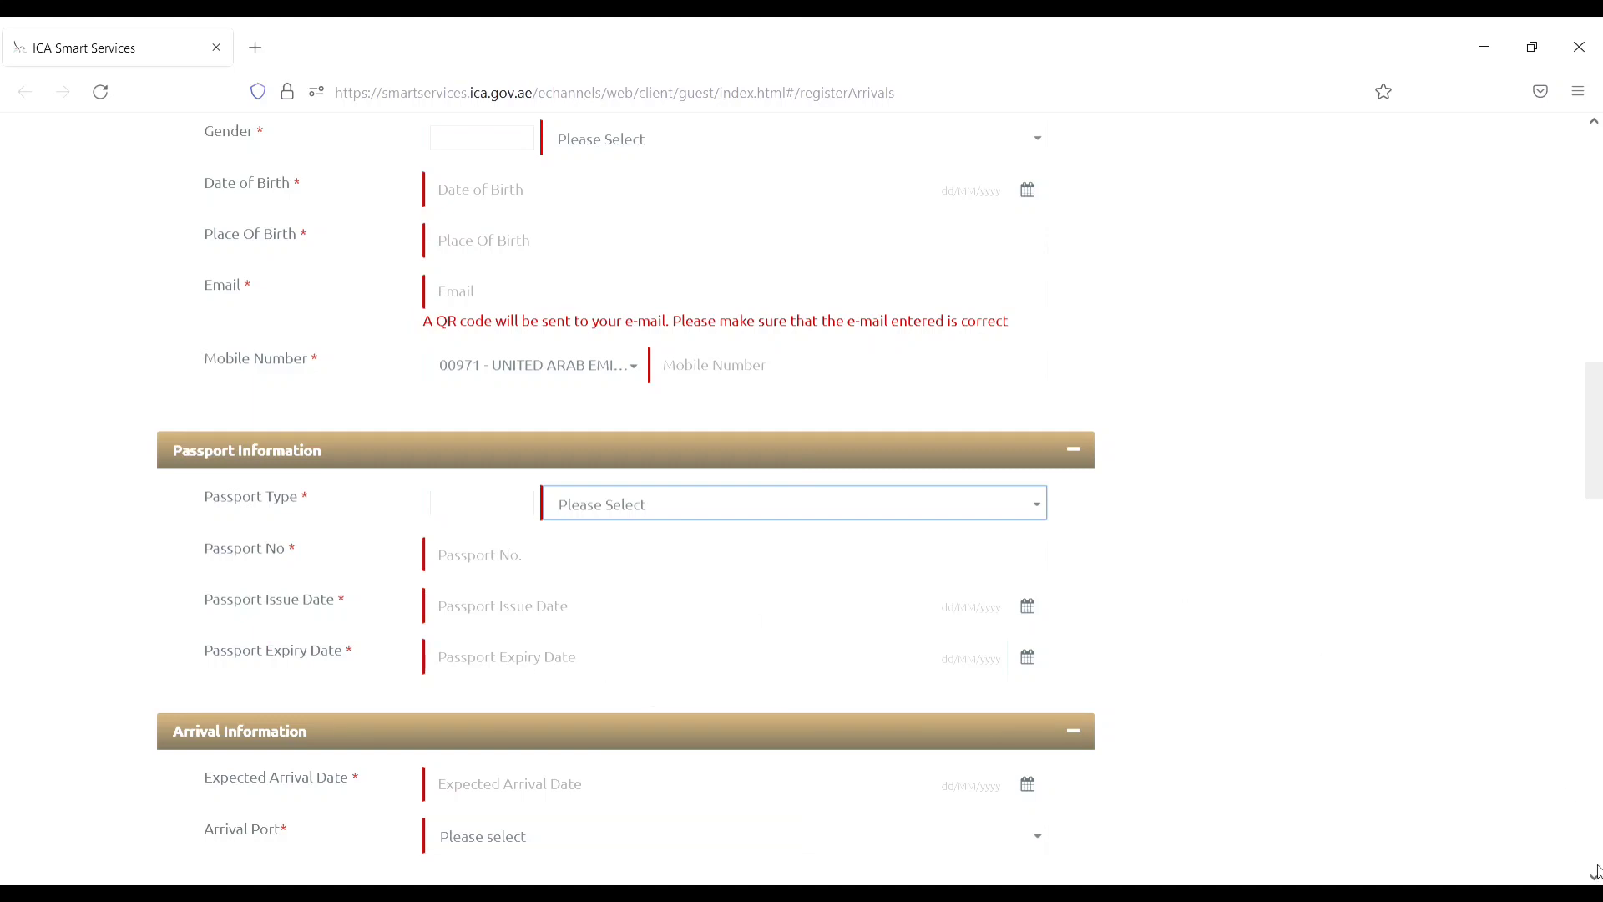
# Step: Look through the arrival port and departure country choices in the Arrival Information section without selecting any
pyautogui.scroll(-3, 1595, 877)
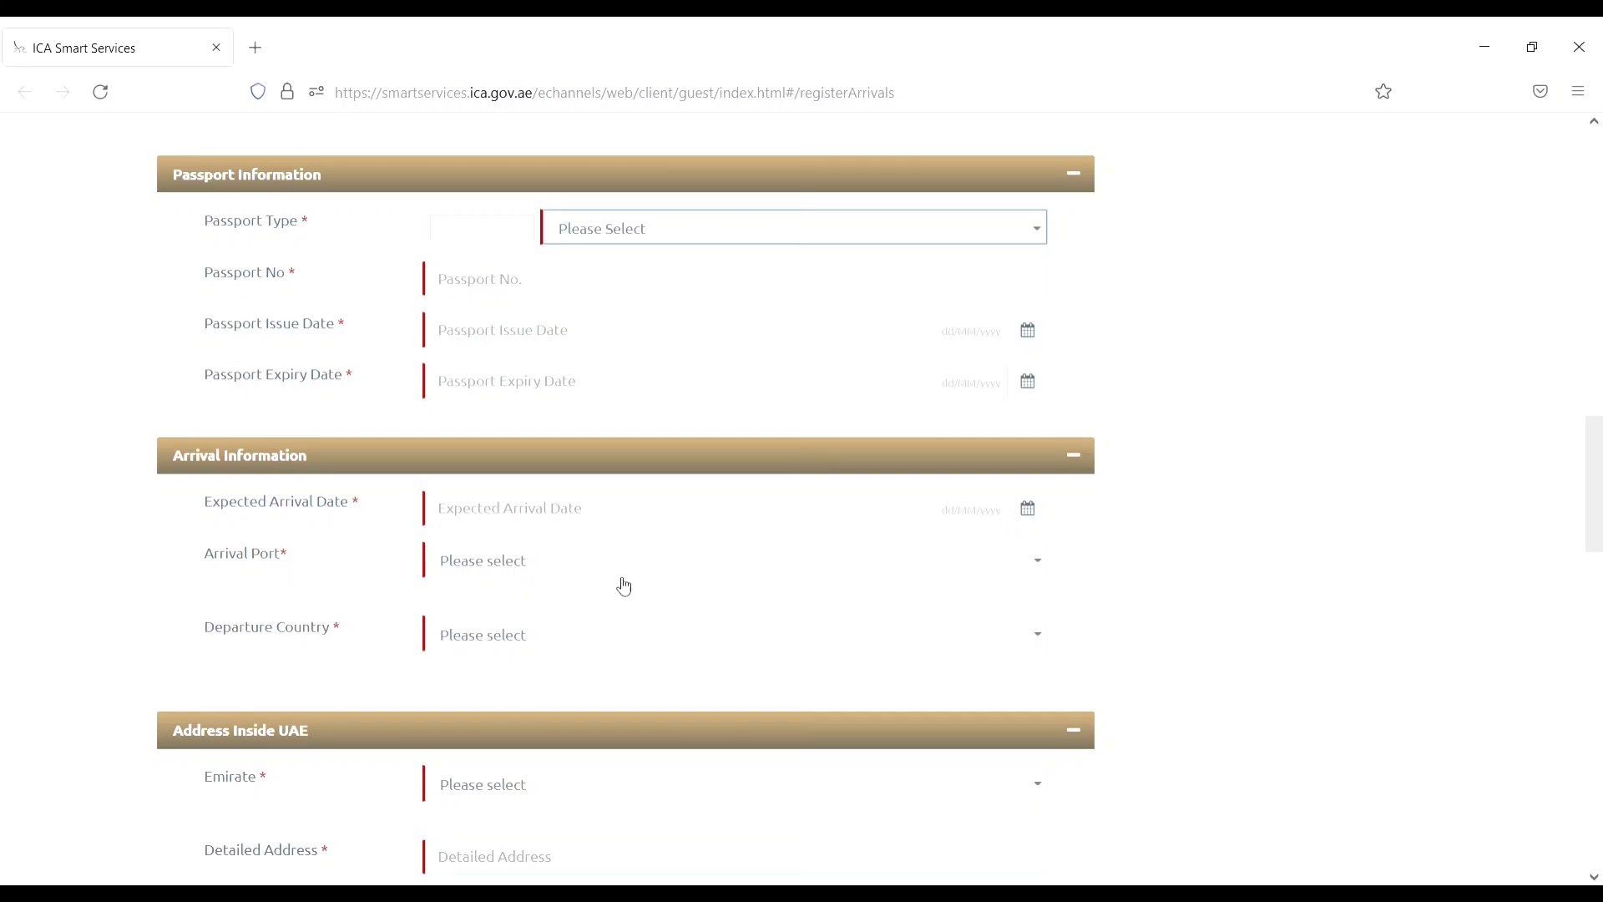
pyautogui.click(1039, 567)
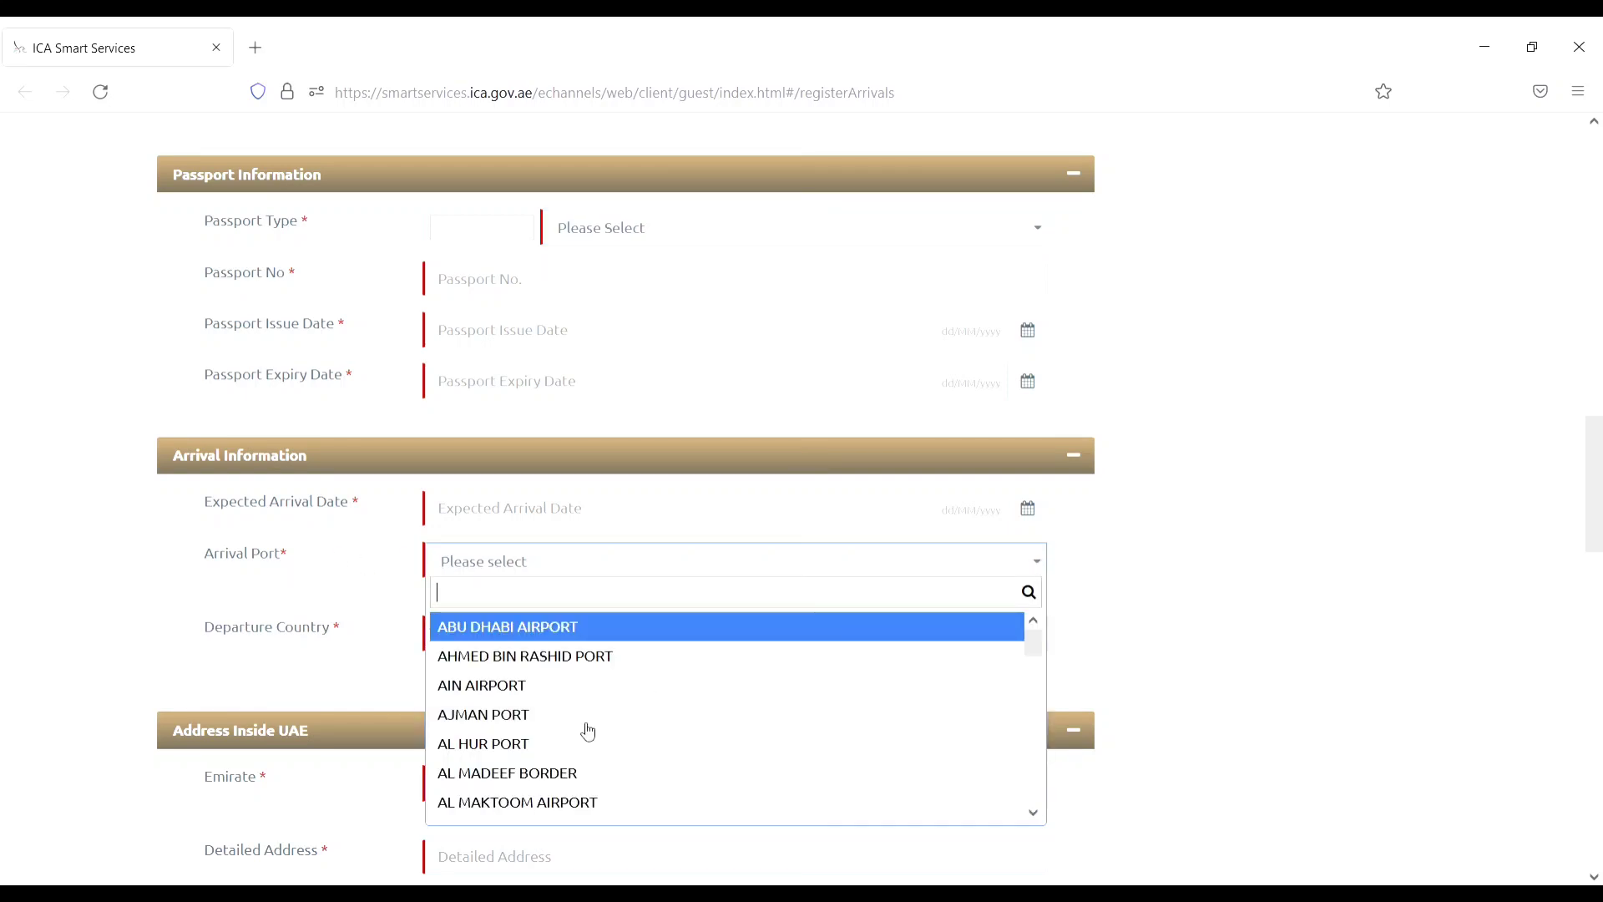
pyautogui.click(1191, 680)
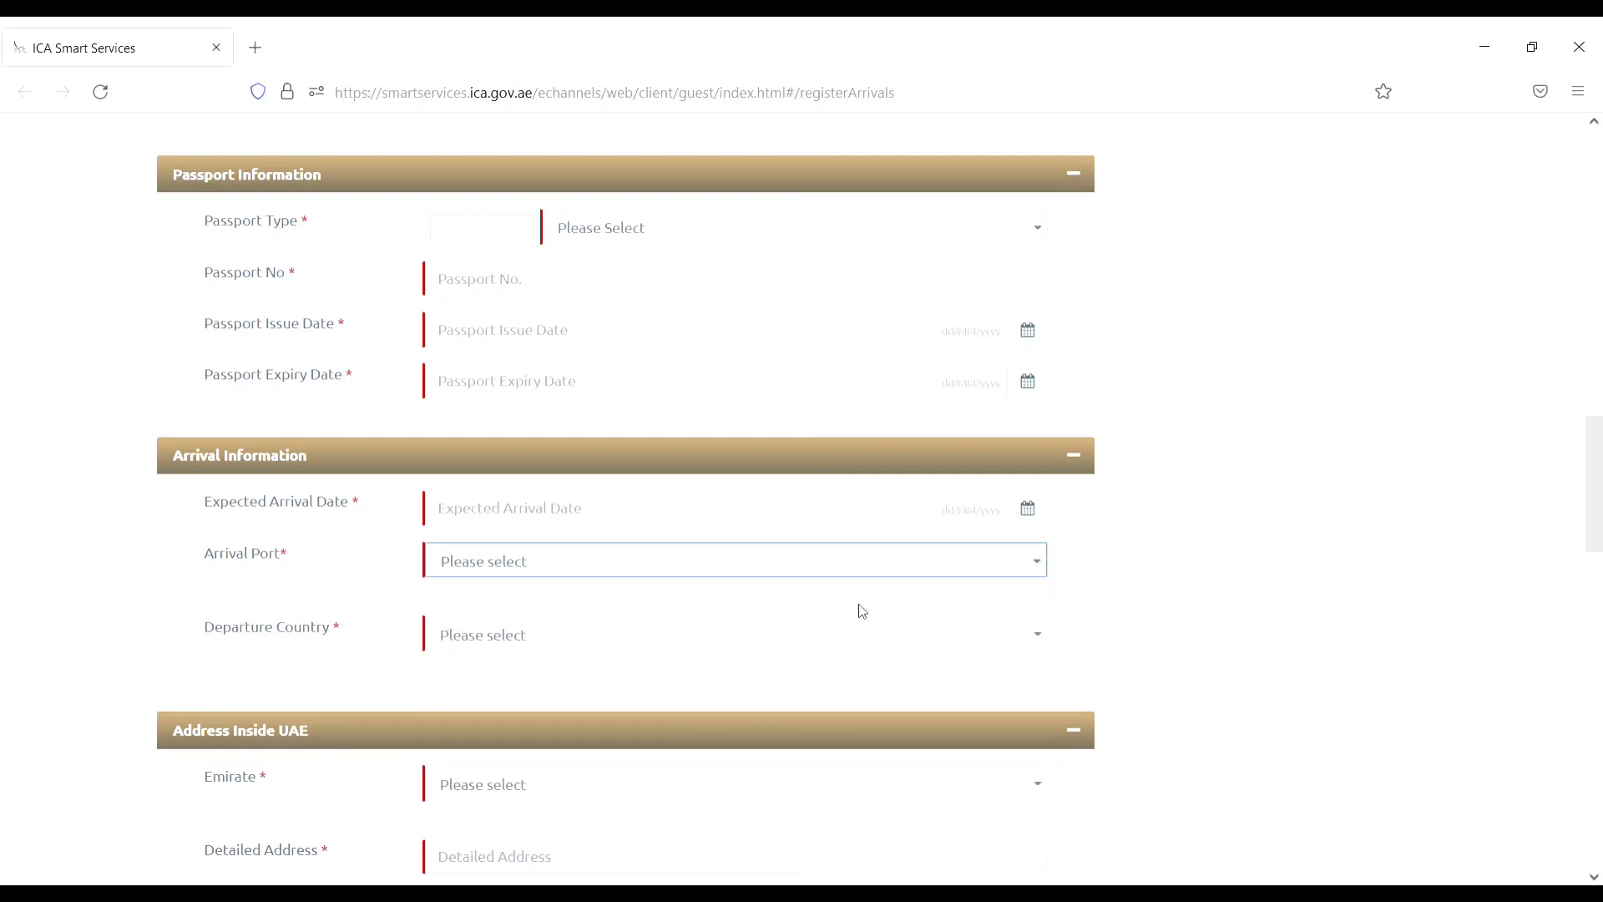
pyautogui.click(1048, 643)
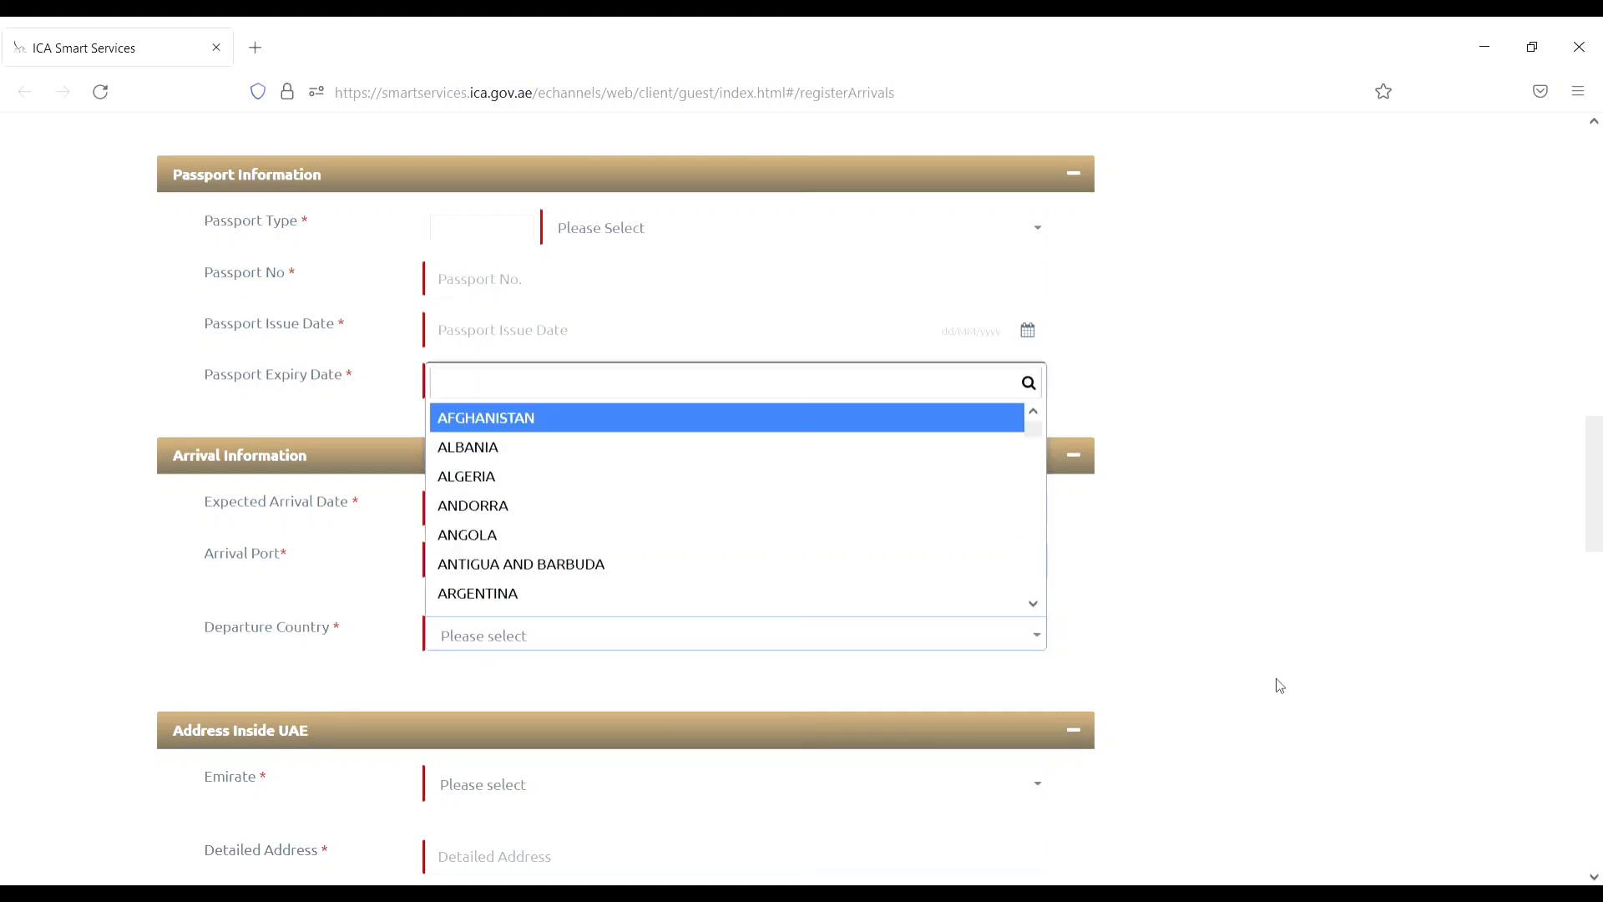
pyautogui.click(1032, 603)
pyautogui.click(1033, 603)
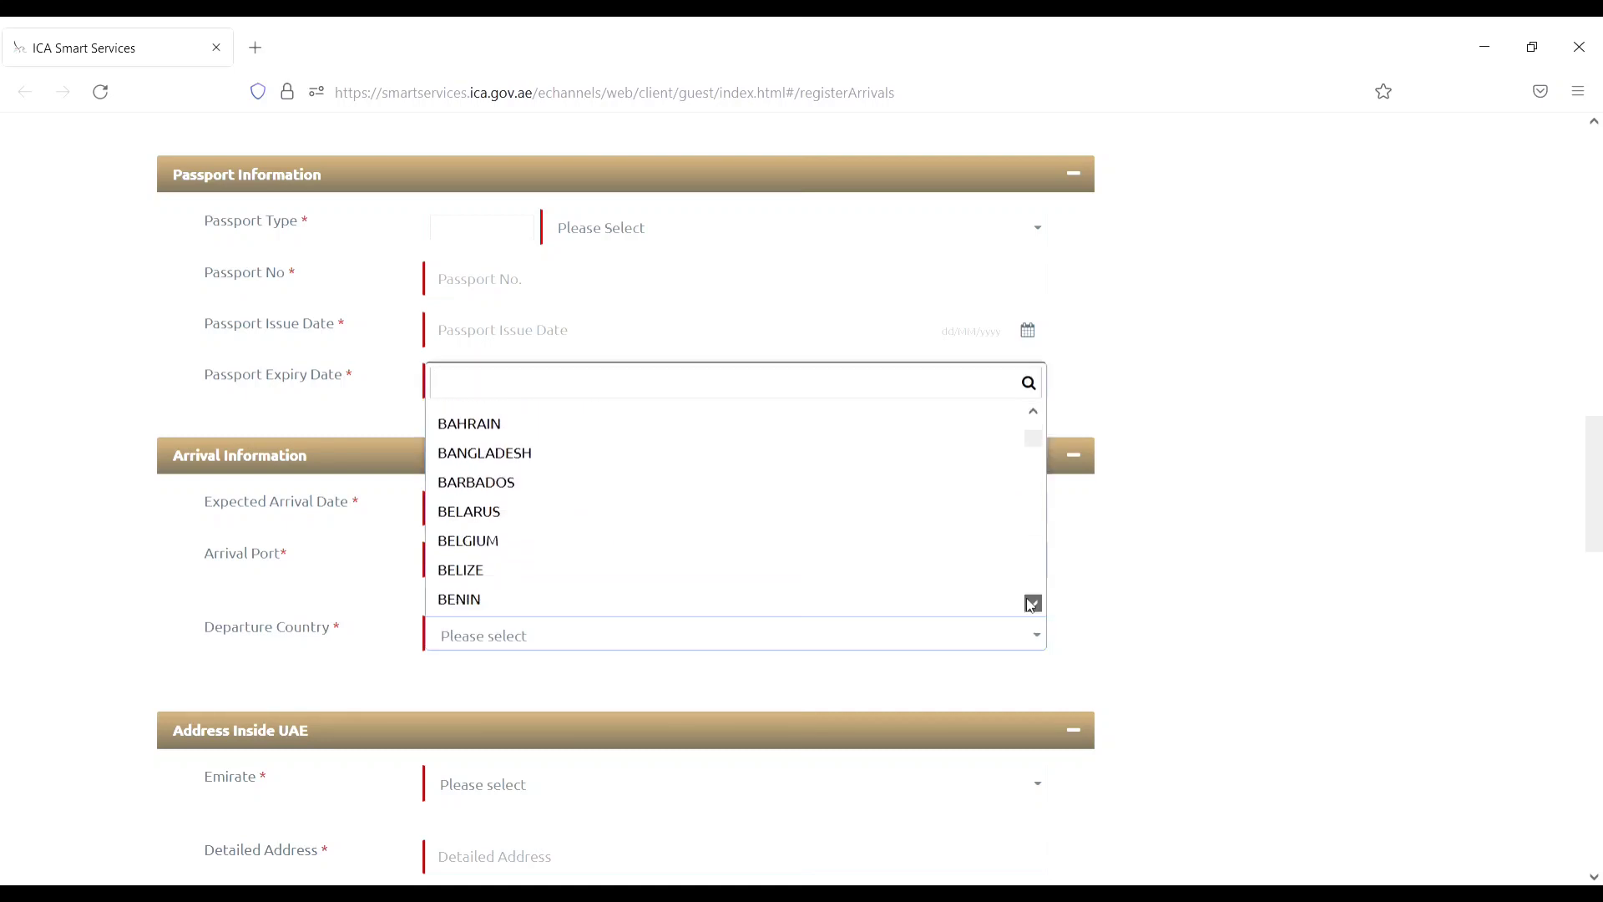
pyautogui.click(1206, 654)
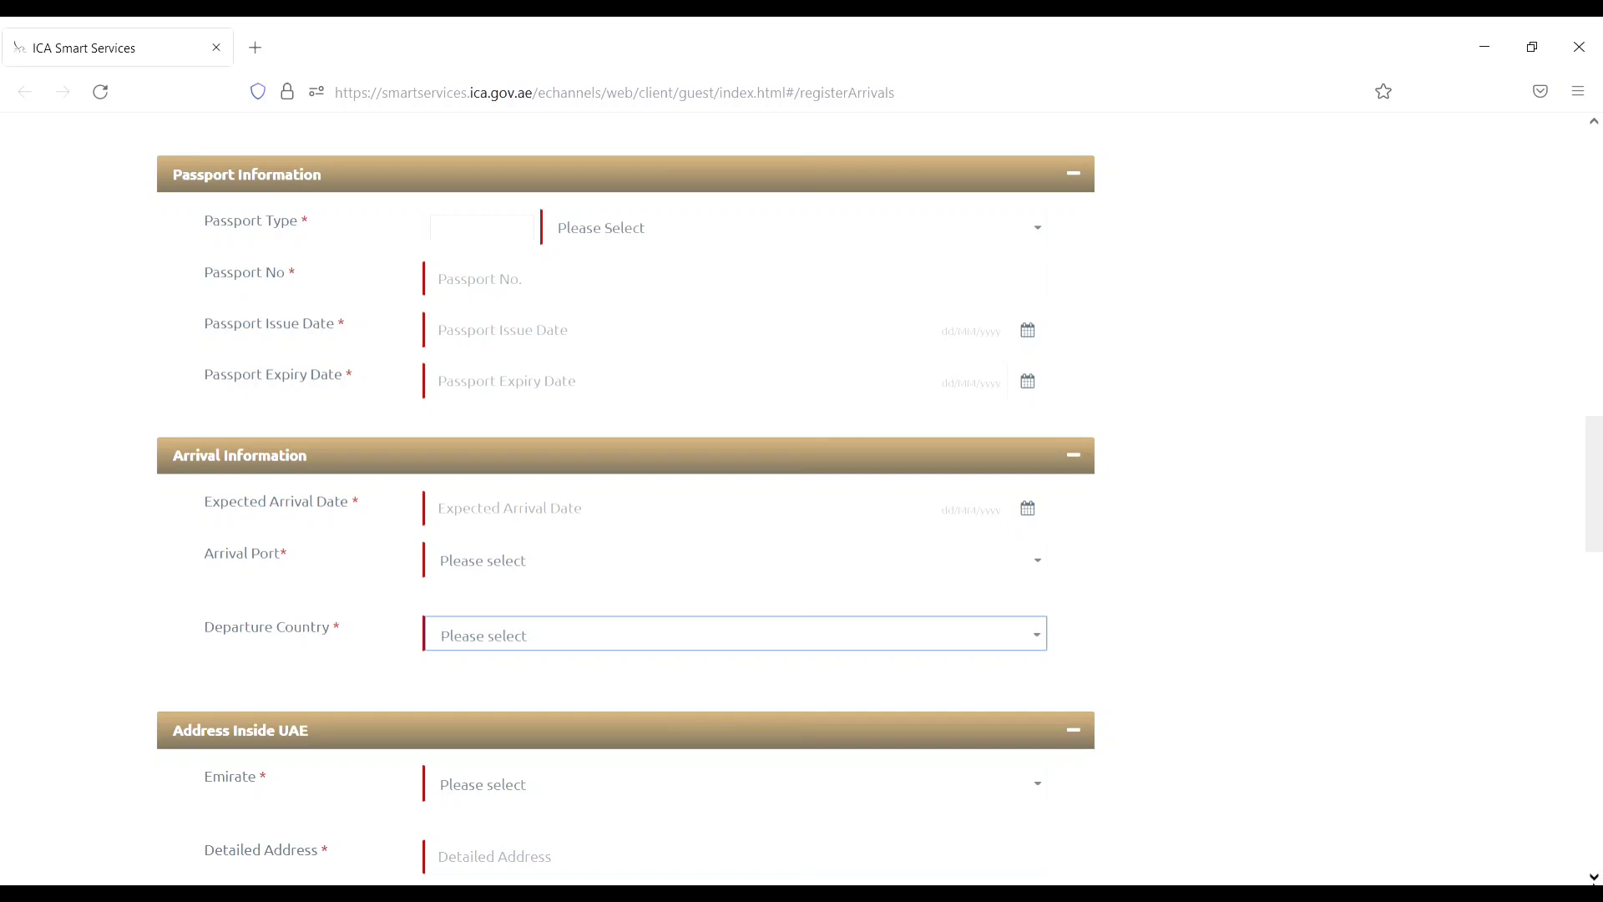
# Step: Check the emirate choices in the Address Inside UAE section without selecting one
pyautogui.scroll(-3, 1594, 879)
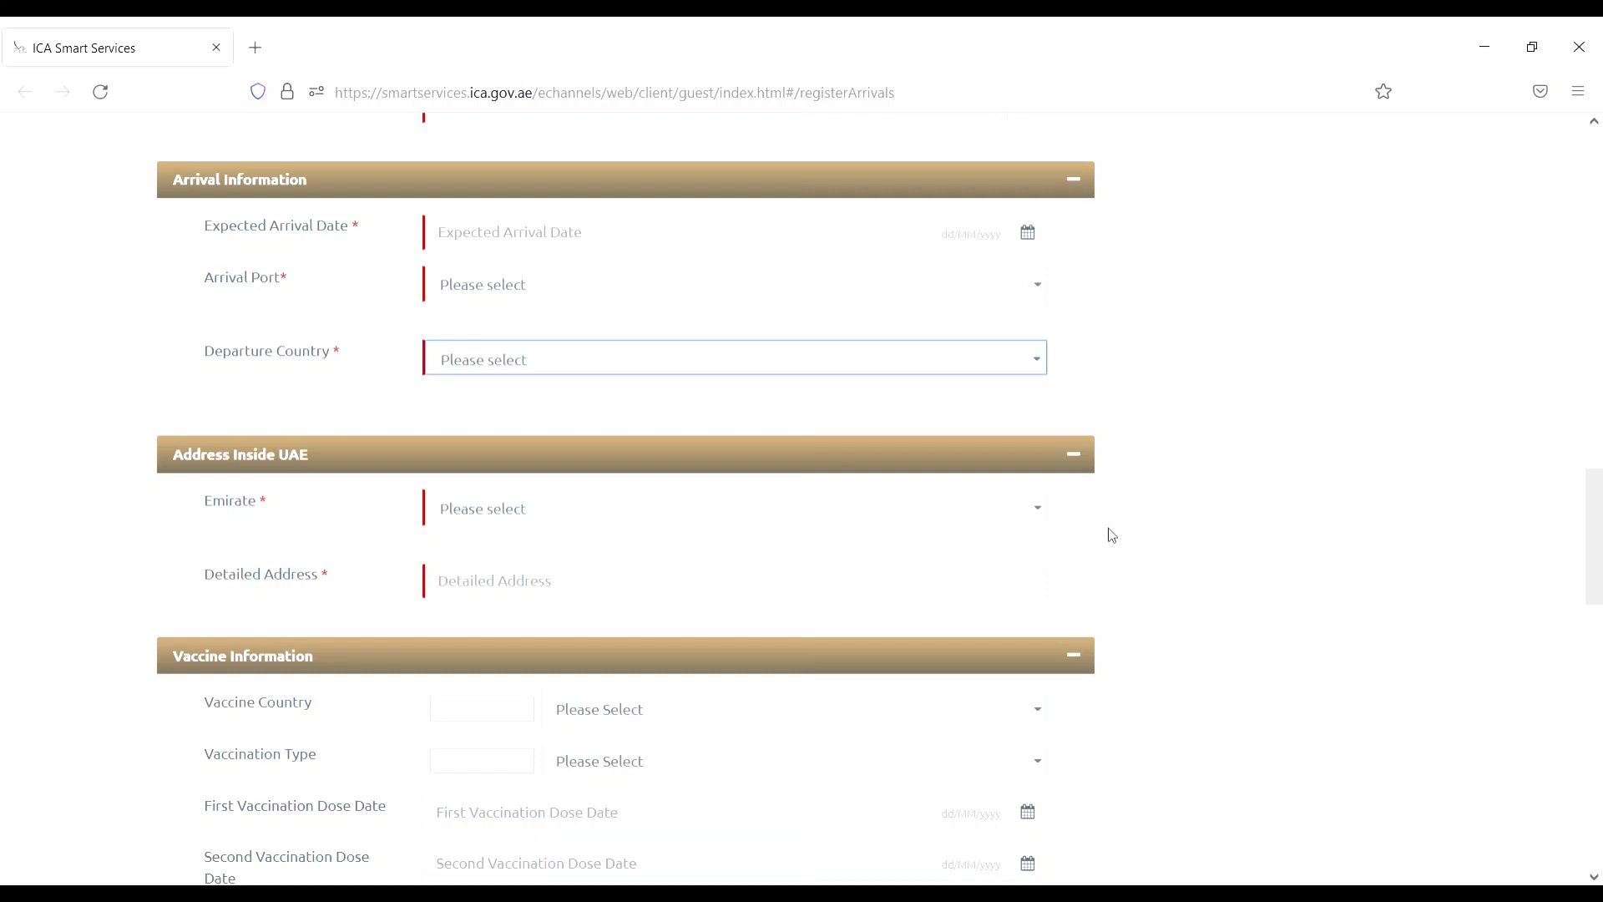
pyautogui.click(1043, 514)
pyautogui.click(1043, 514)
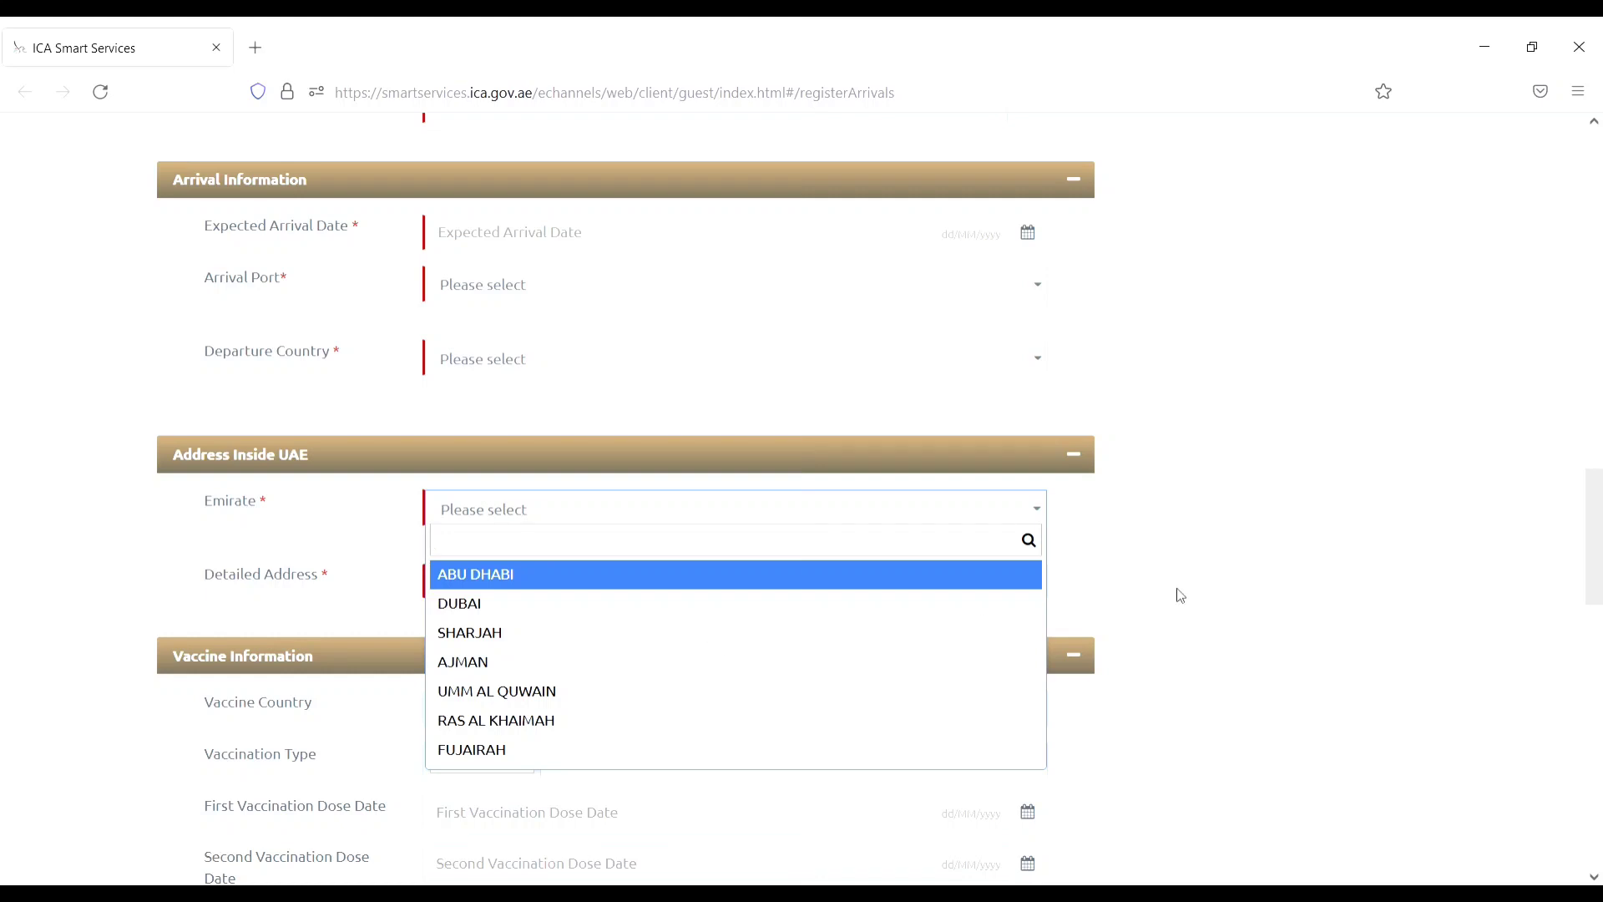
pyautogui.click(1197, 605)
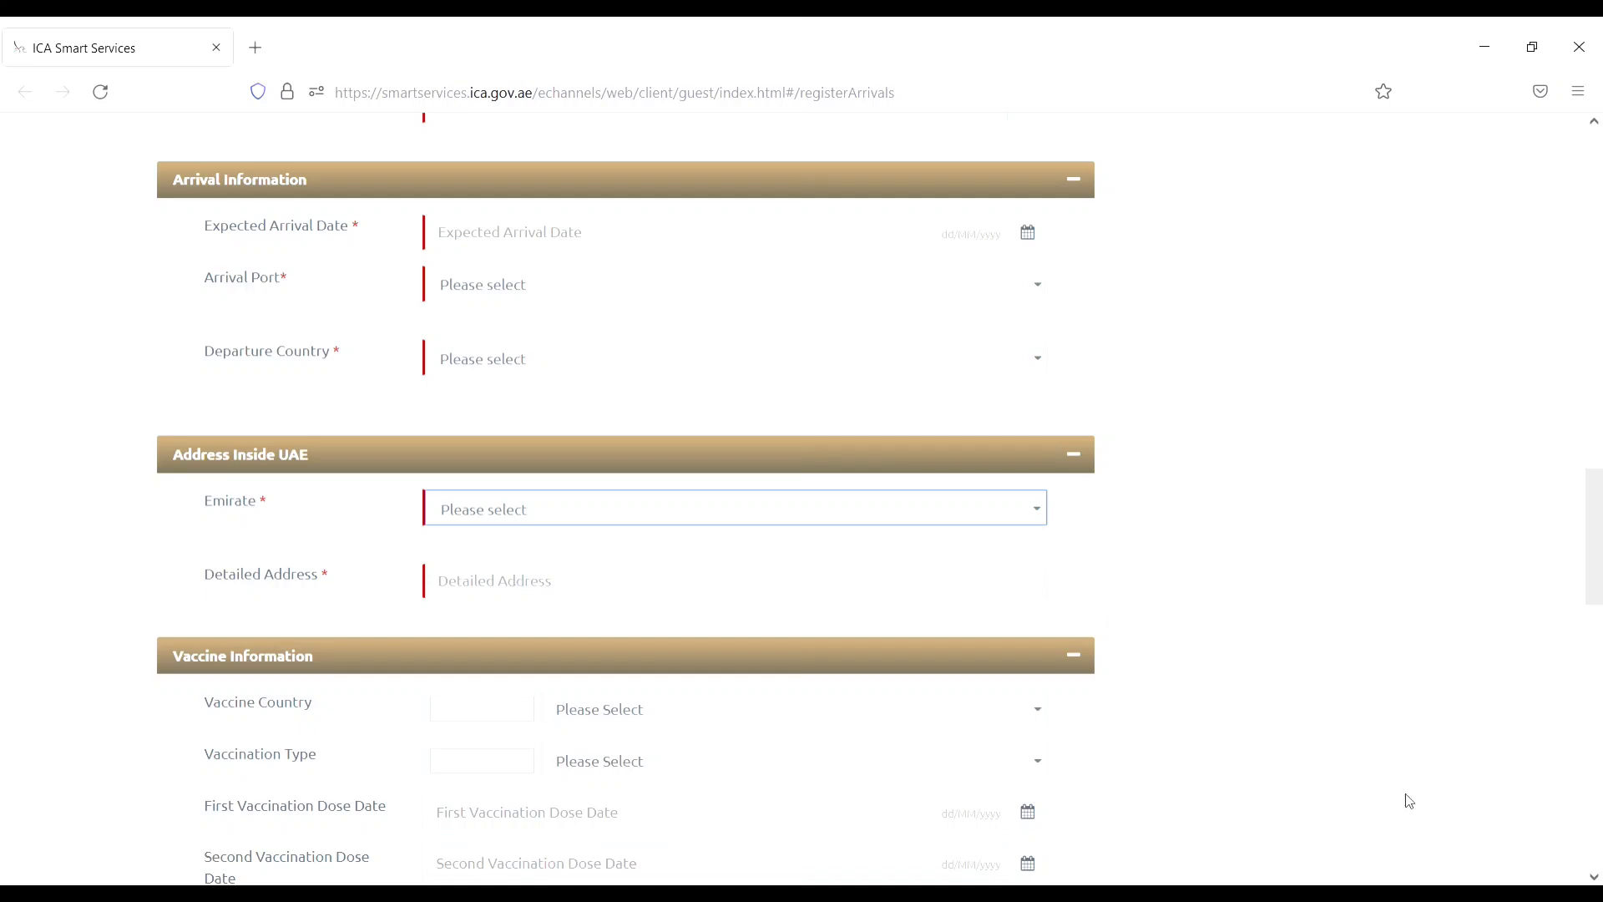
# Step: Look through the vaccine country and vaccination type choices in the Vaccine Information section without selecting any
pyautogui.click(1594, 877)
pyautogui.click(1594, 877)
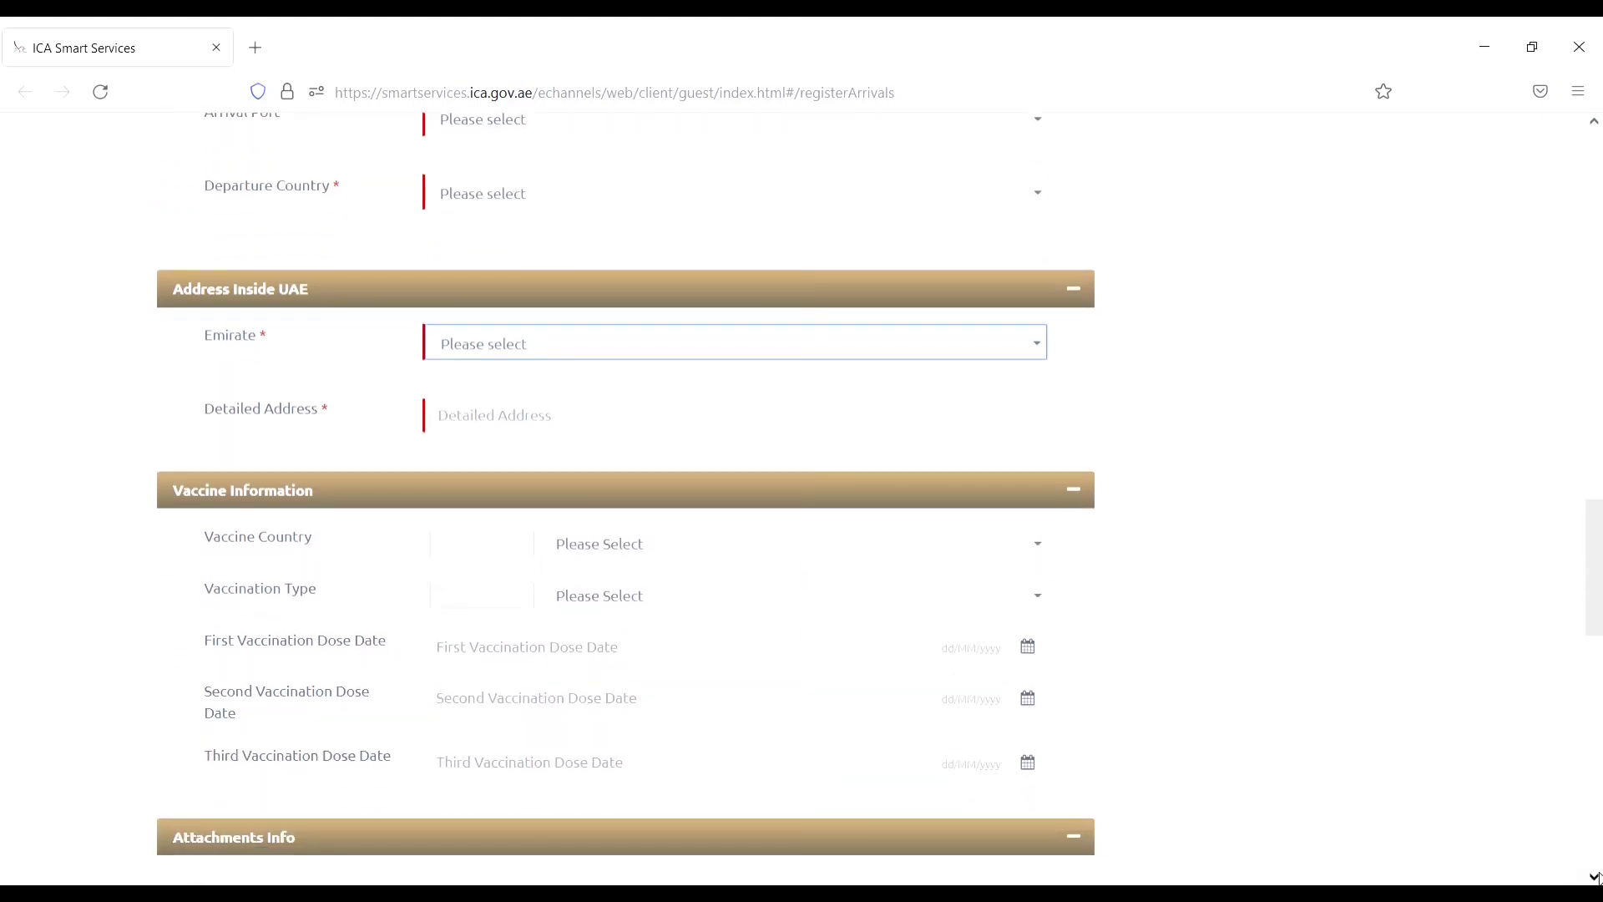
pyautogui.click(1594, 877)
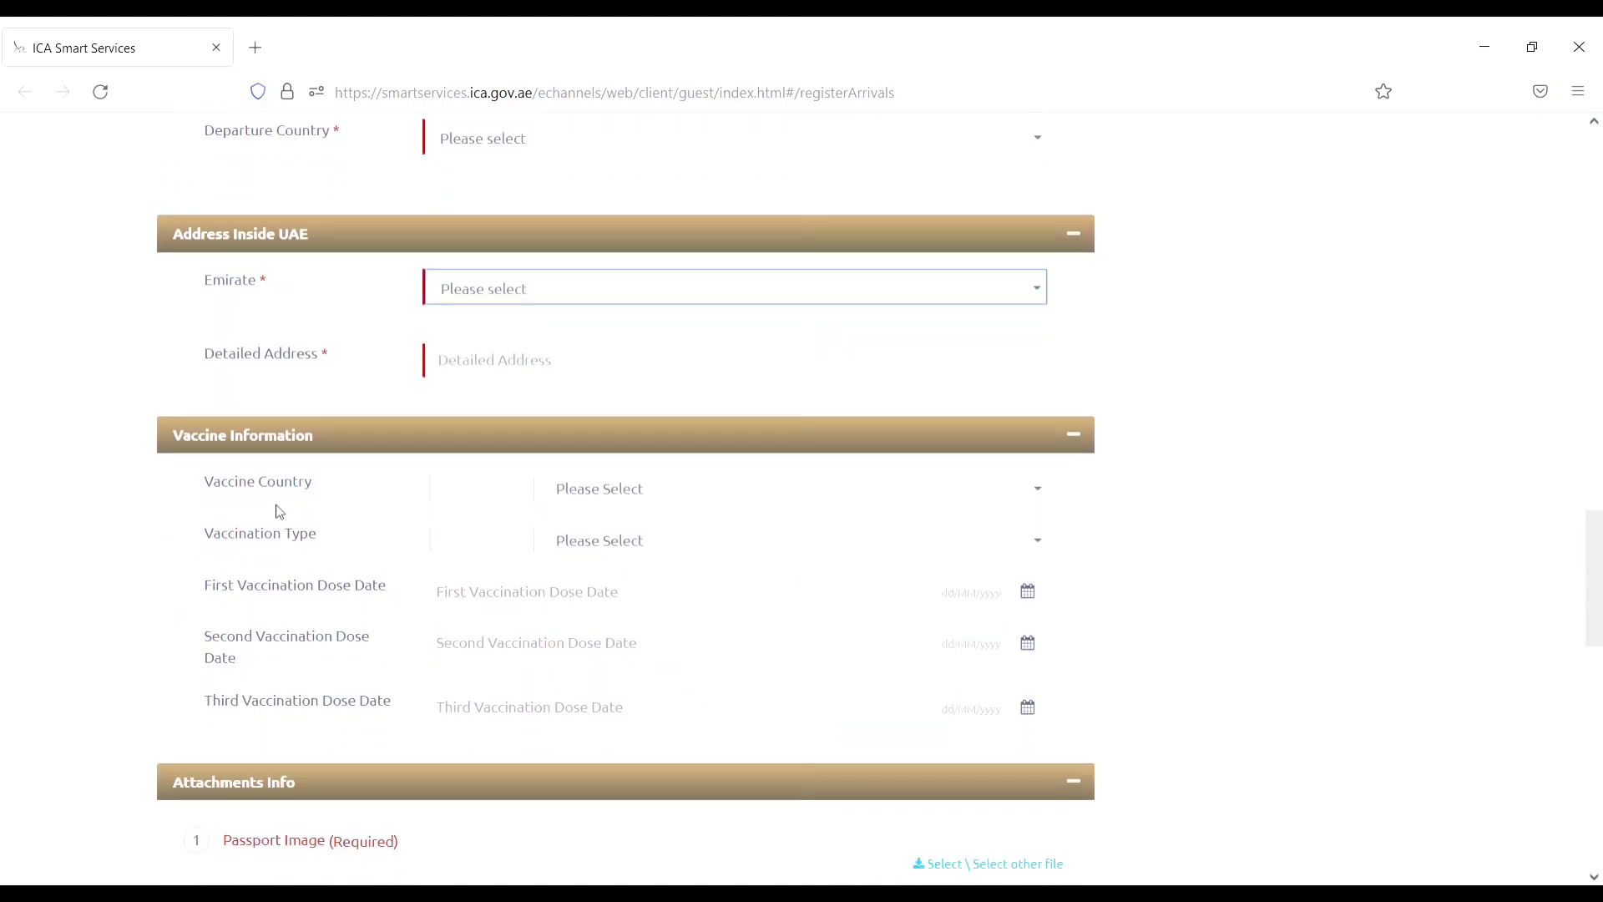
pyautogui.click(1043, 496)
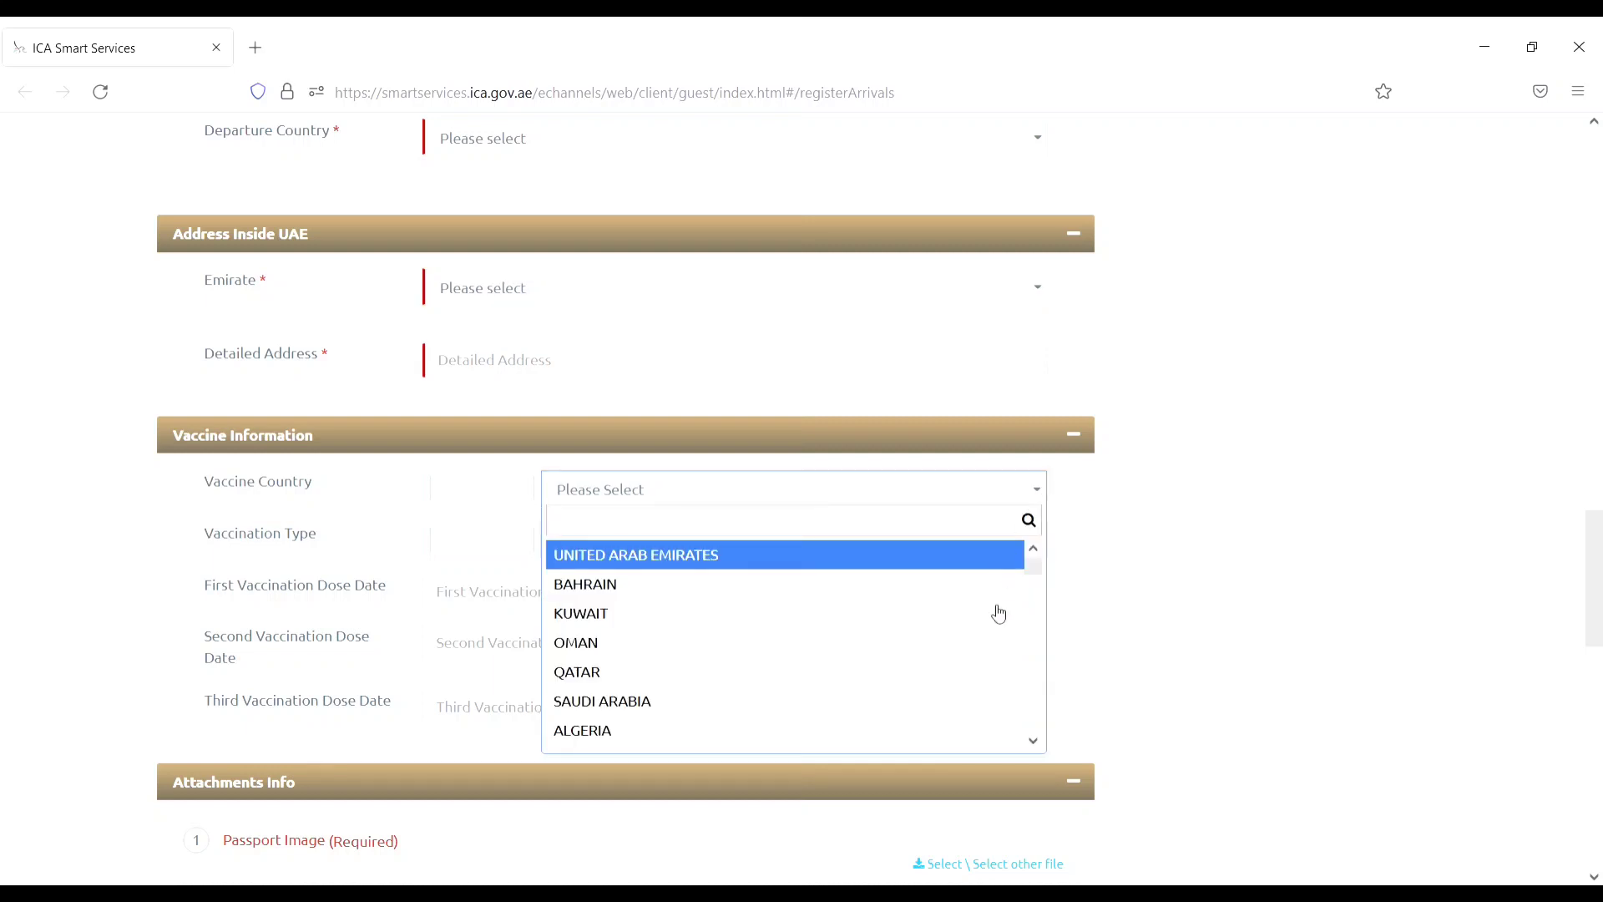
pyautogui.click(1035, 742)
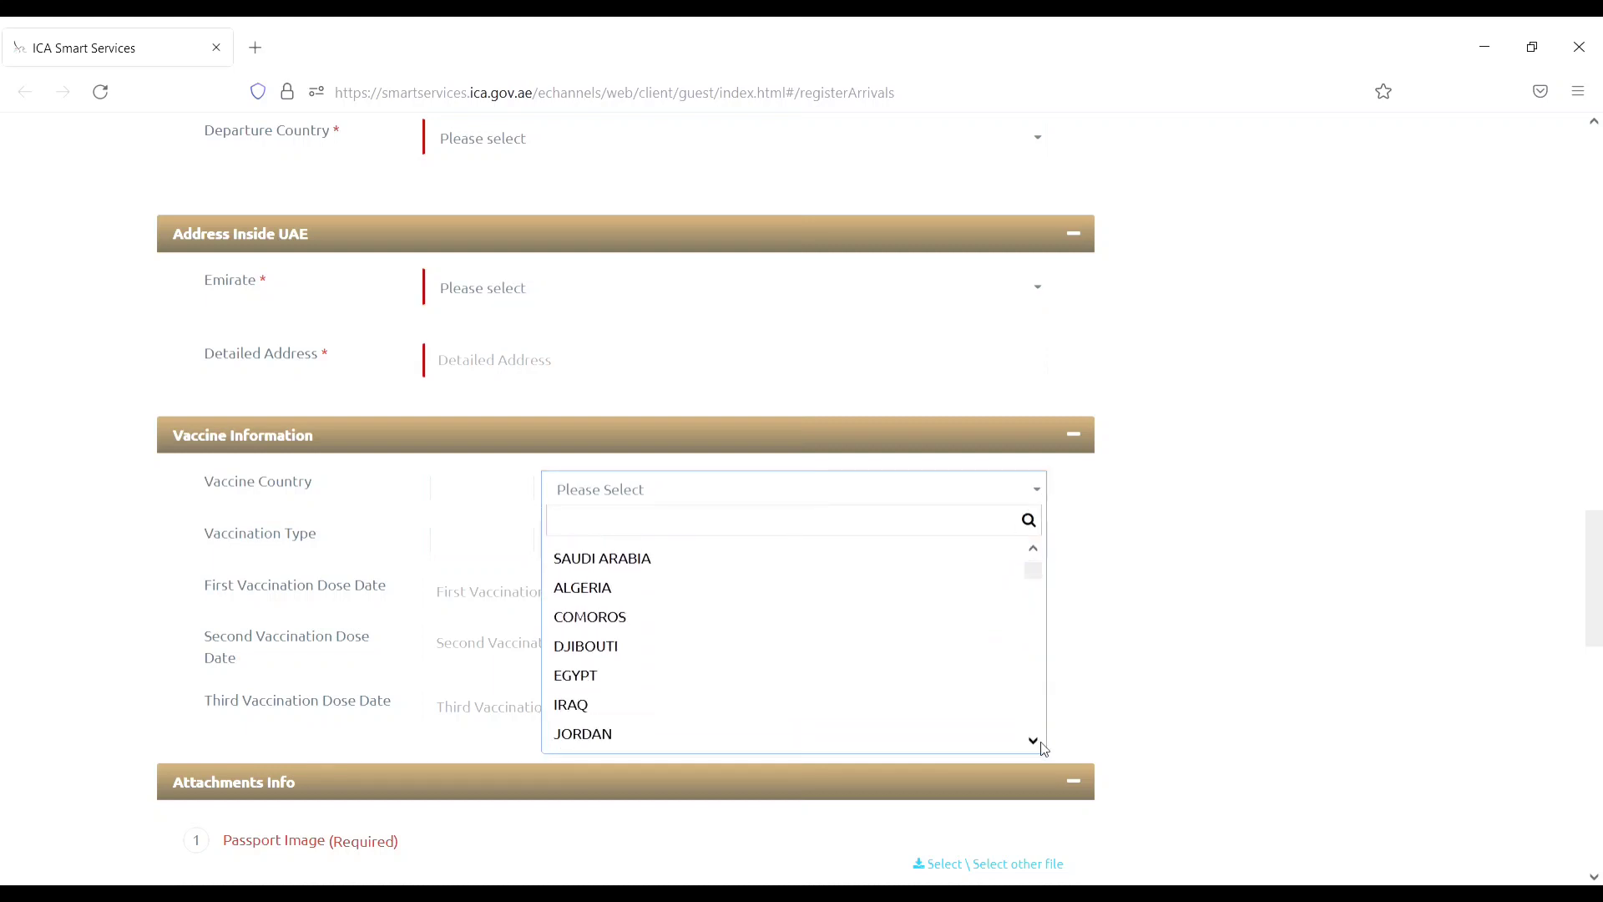
pyautogui.click(1328, 692)
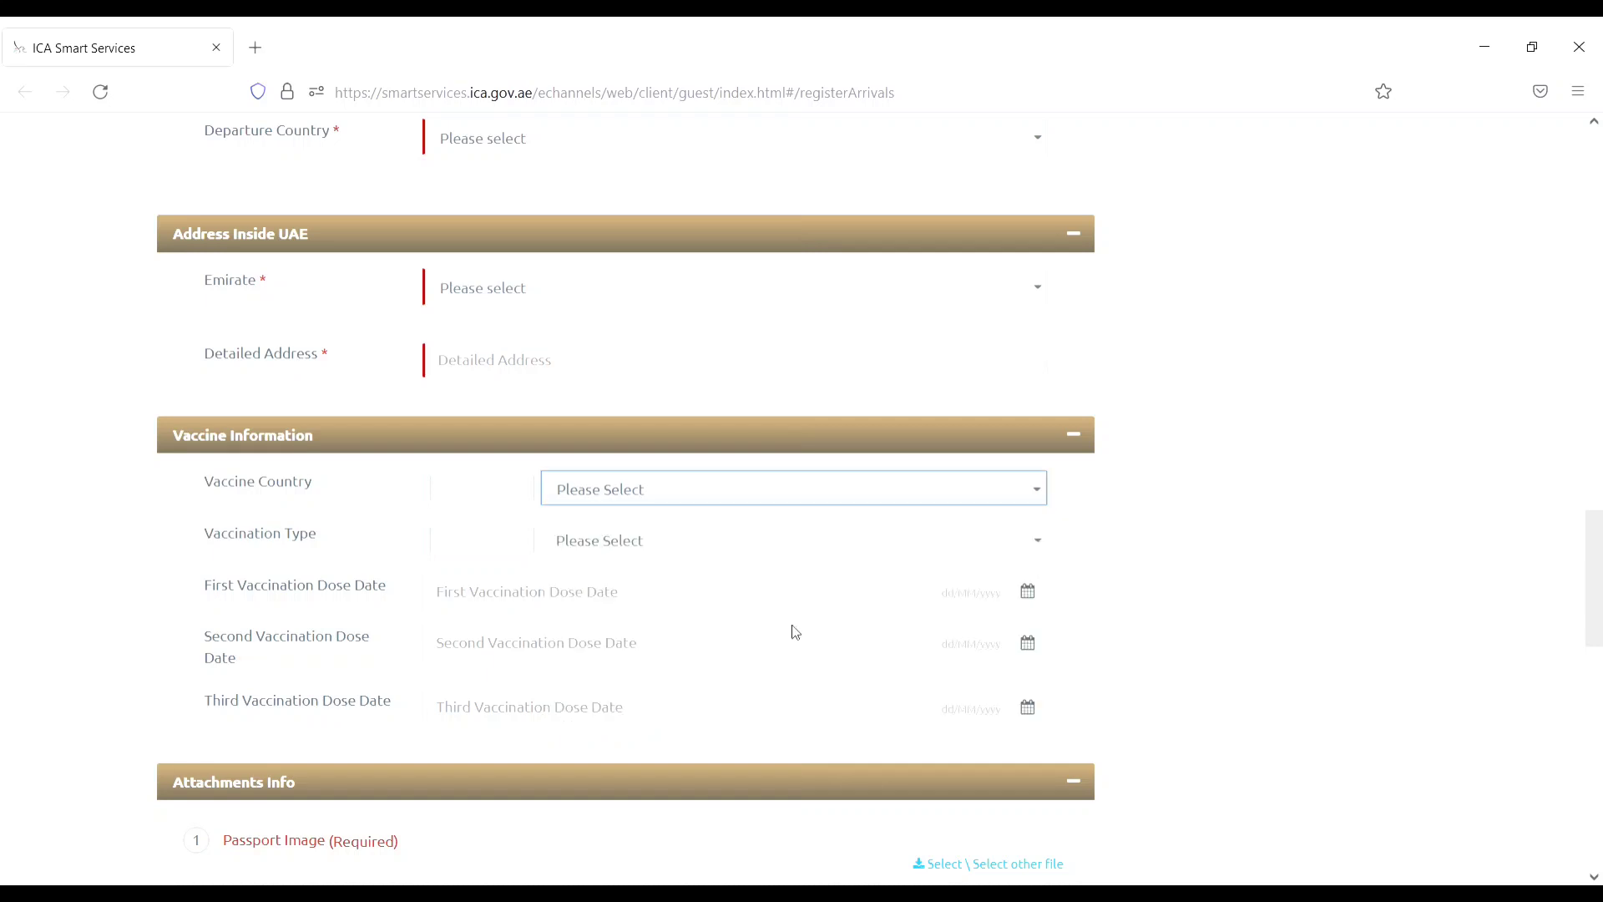
pyautogui.click(1038, 542)
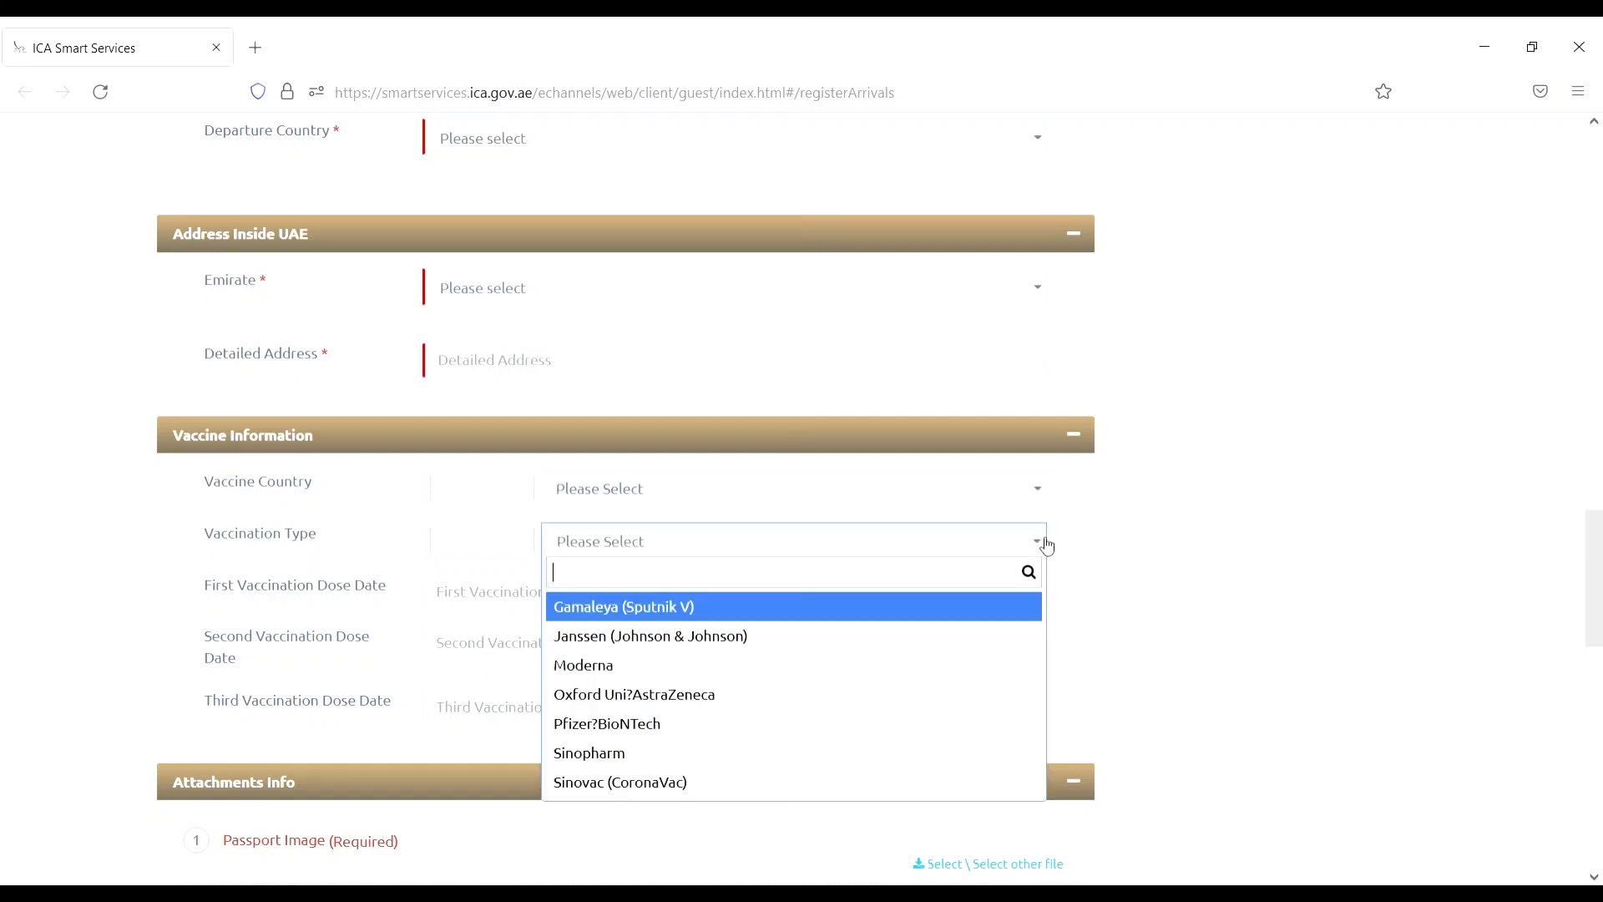
pyautogui.click(1210, 736)
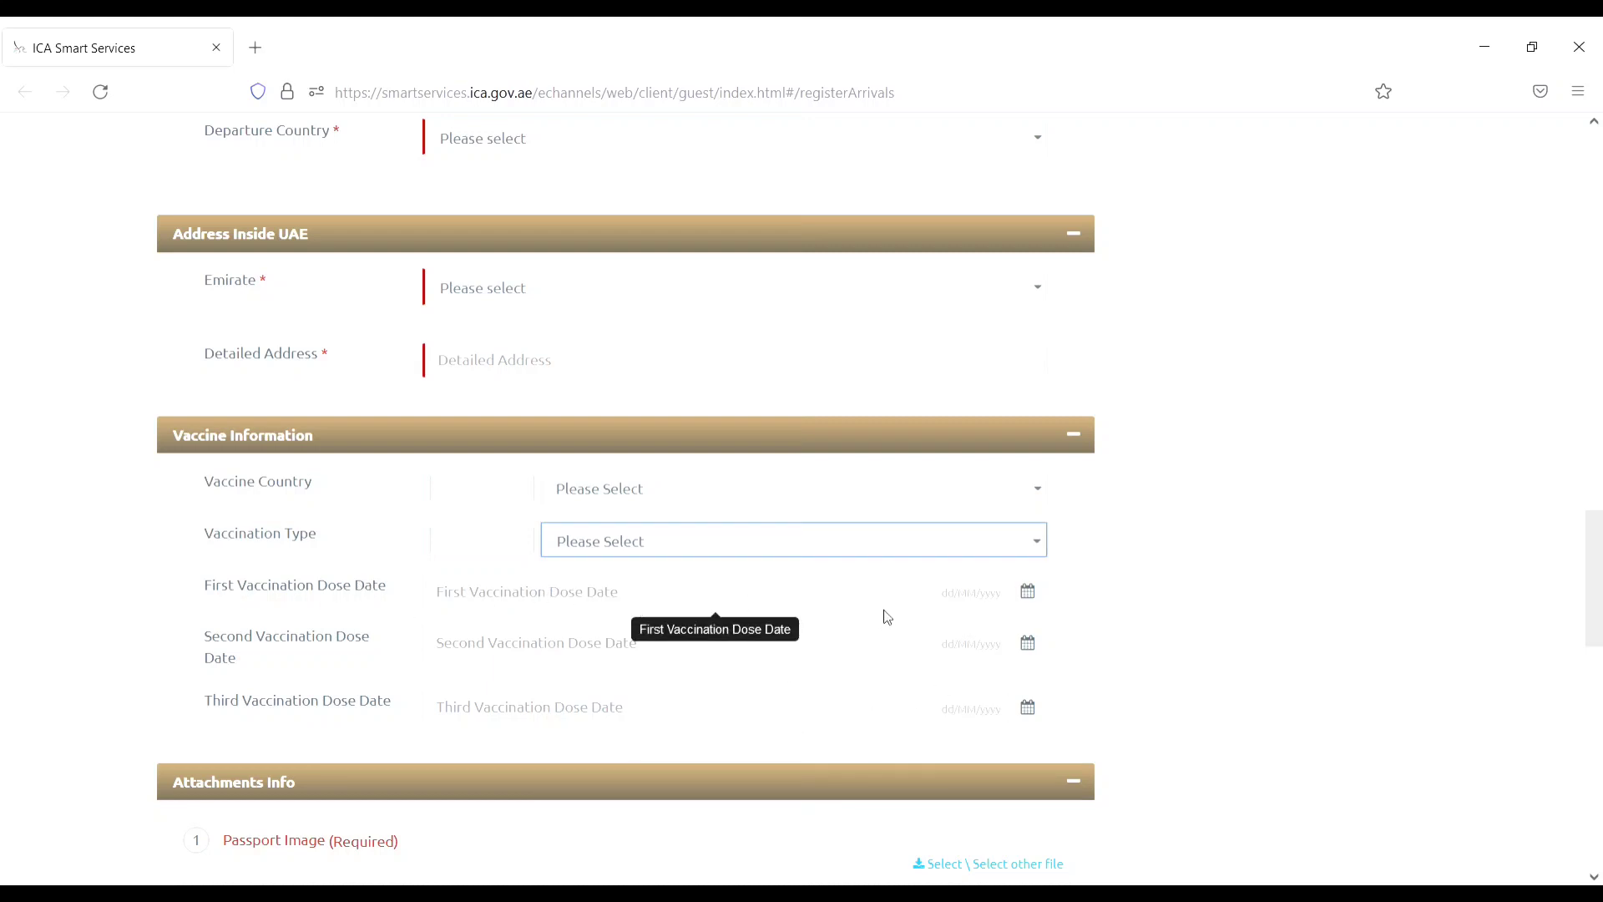
# Step: View the calendar for the first vaccination dose date, close it without a date, and go to the third dose date
pyautogui.click(1037, 607)
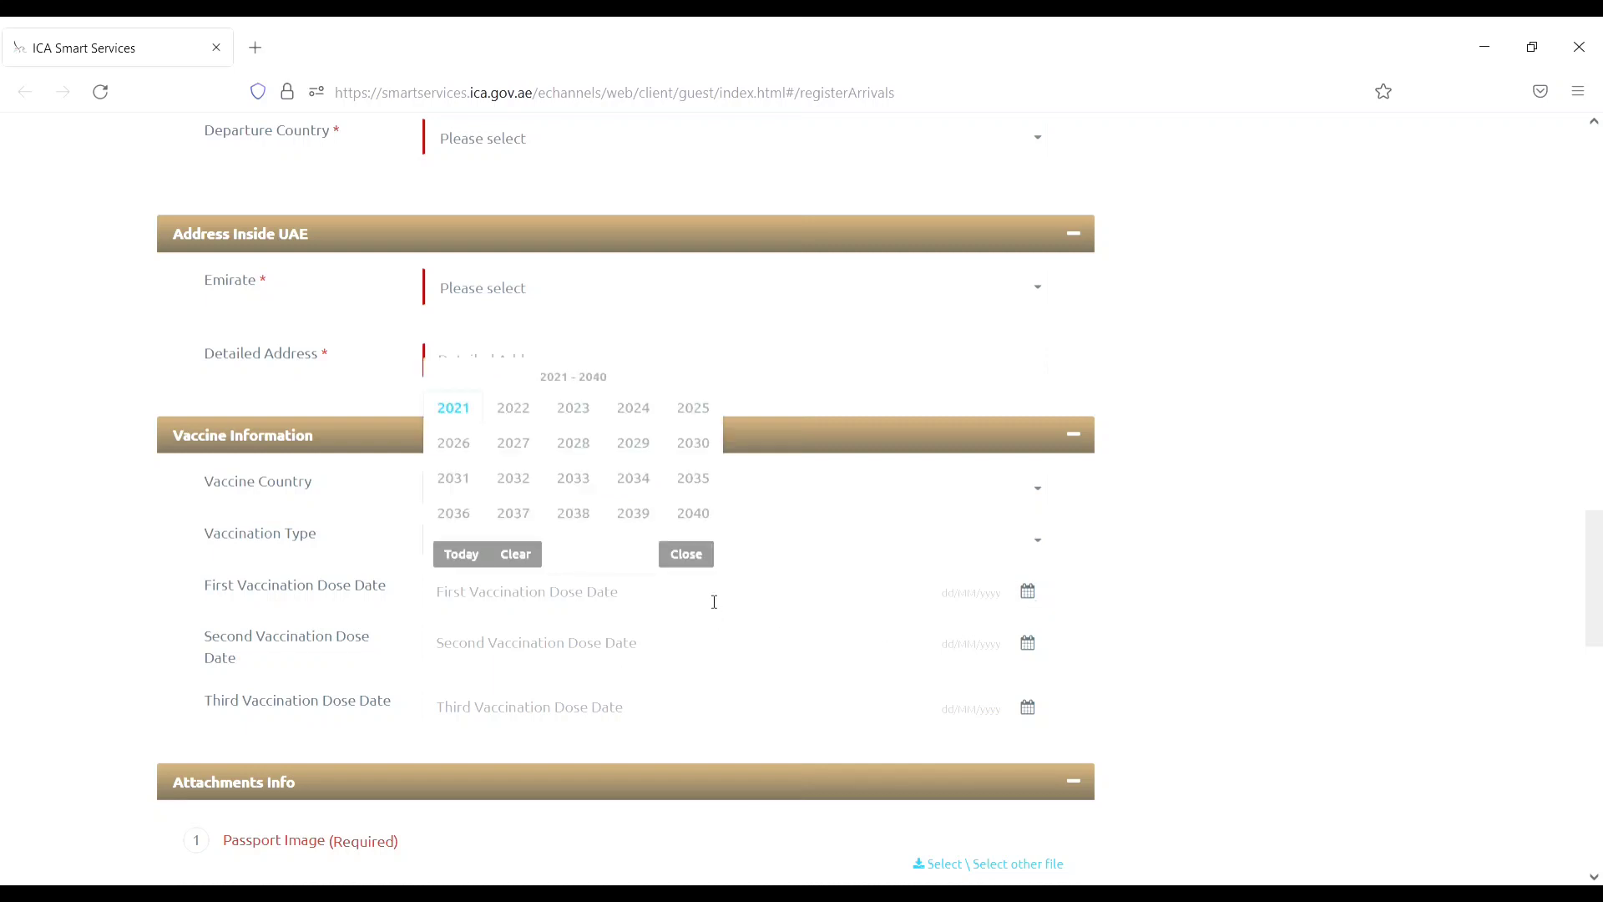
pyautogui.click(704, 565)
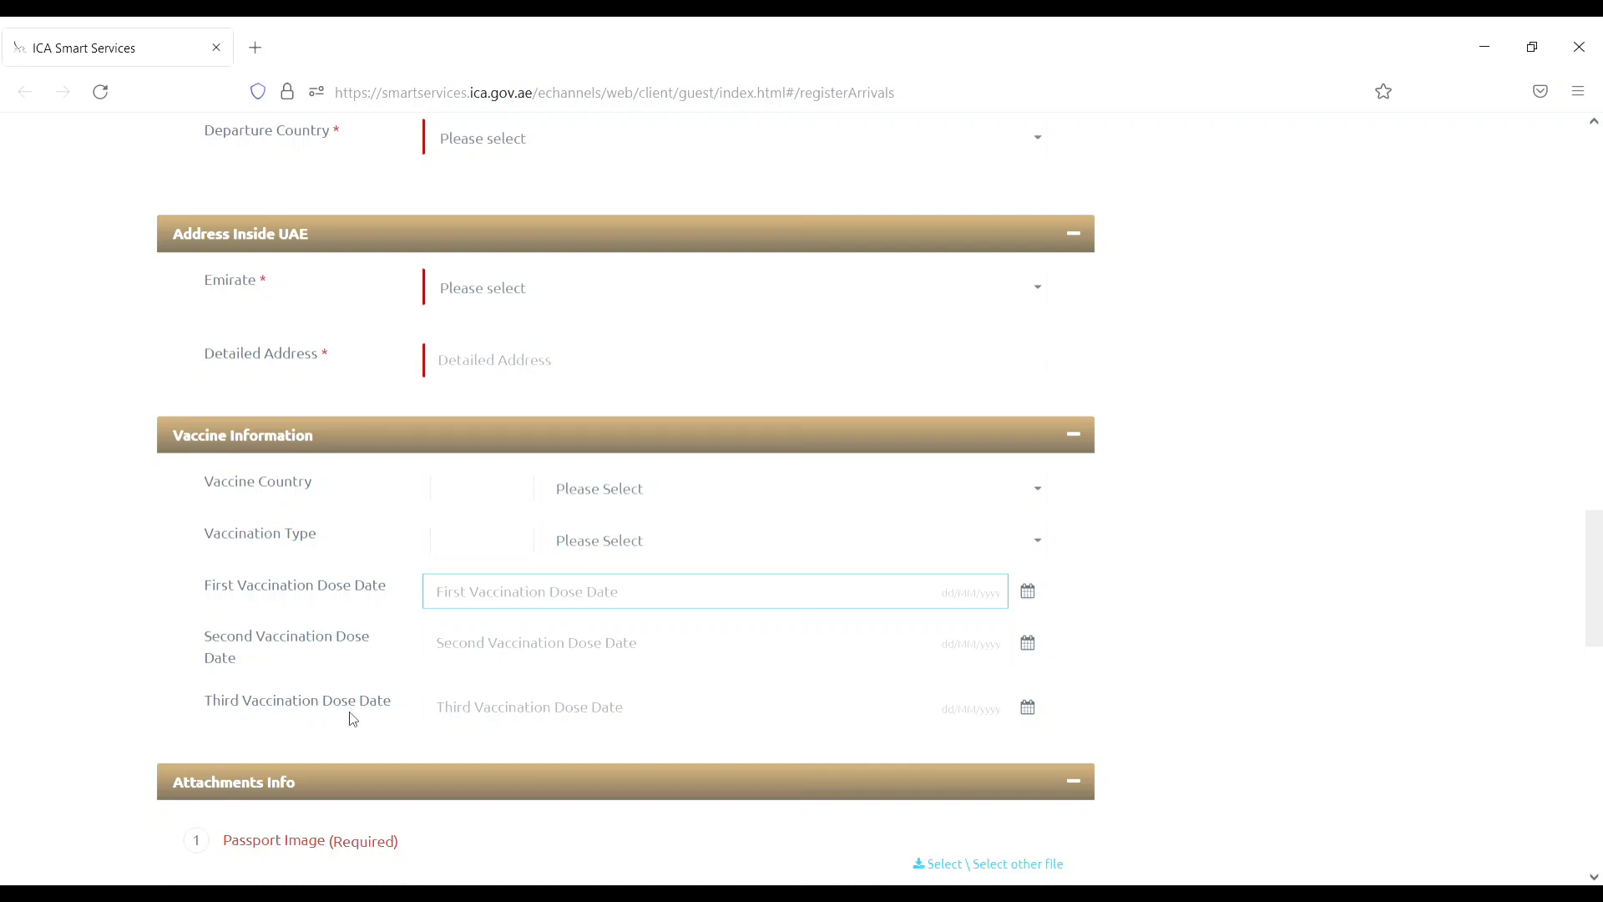
pyautogui.click(945, 726)
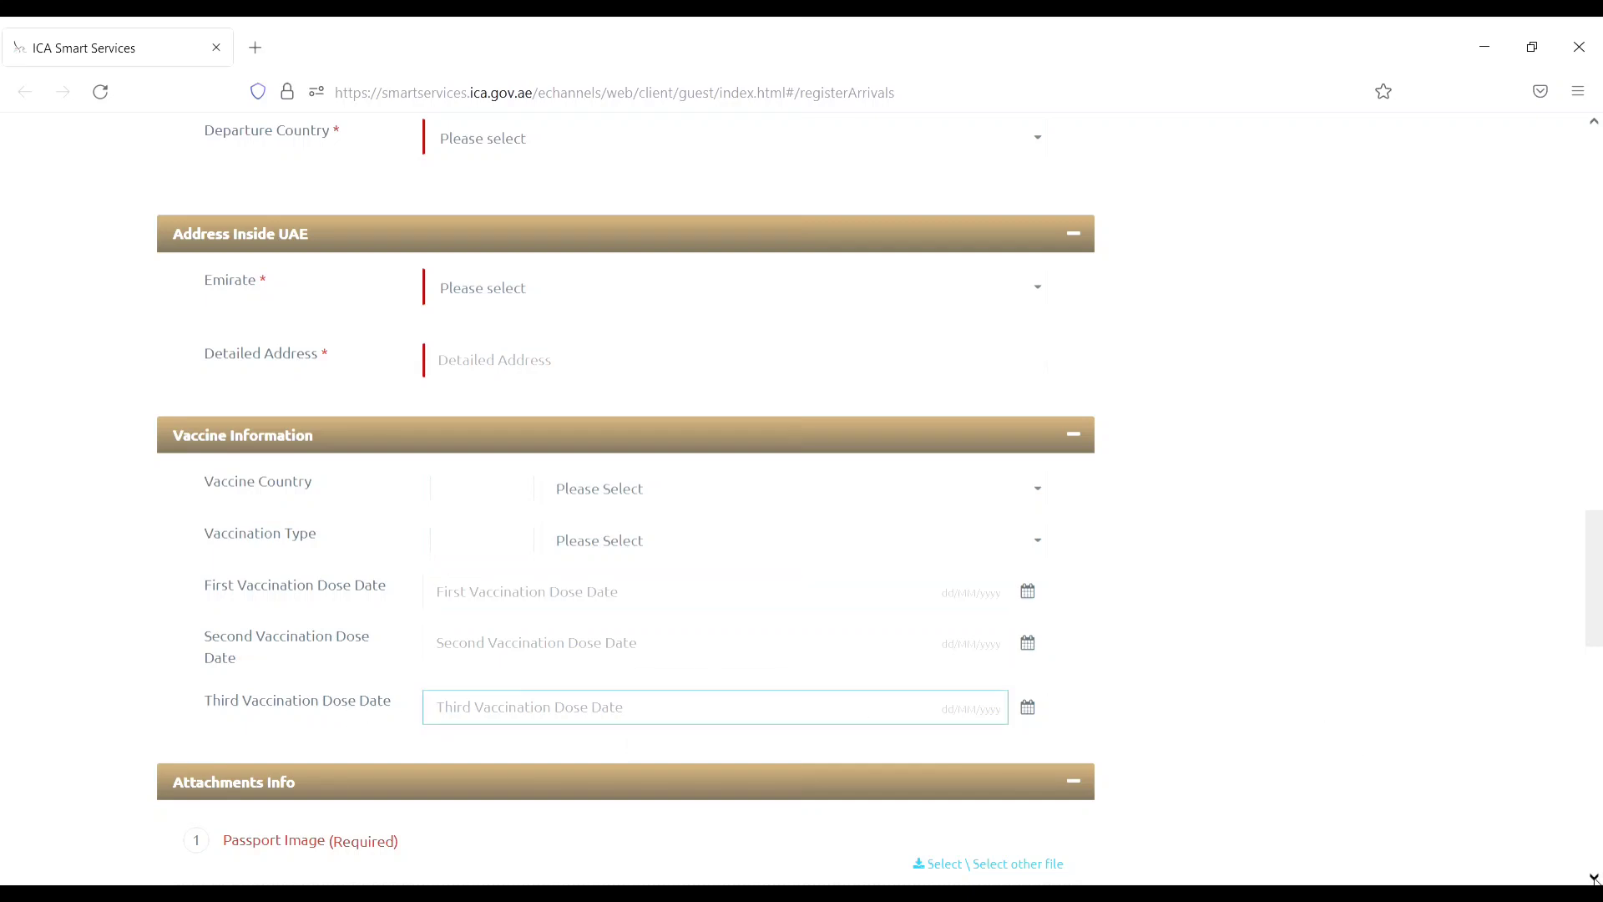
# Step: Open the file selection for the required passport image and personal image attachments, cancelling without choosing a file
pyautogui.scroll(-5, 1594, 877)
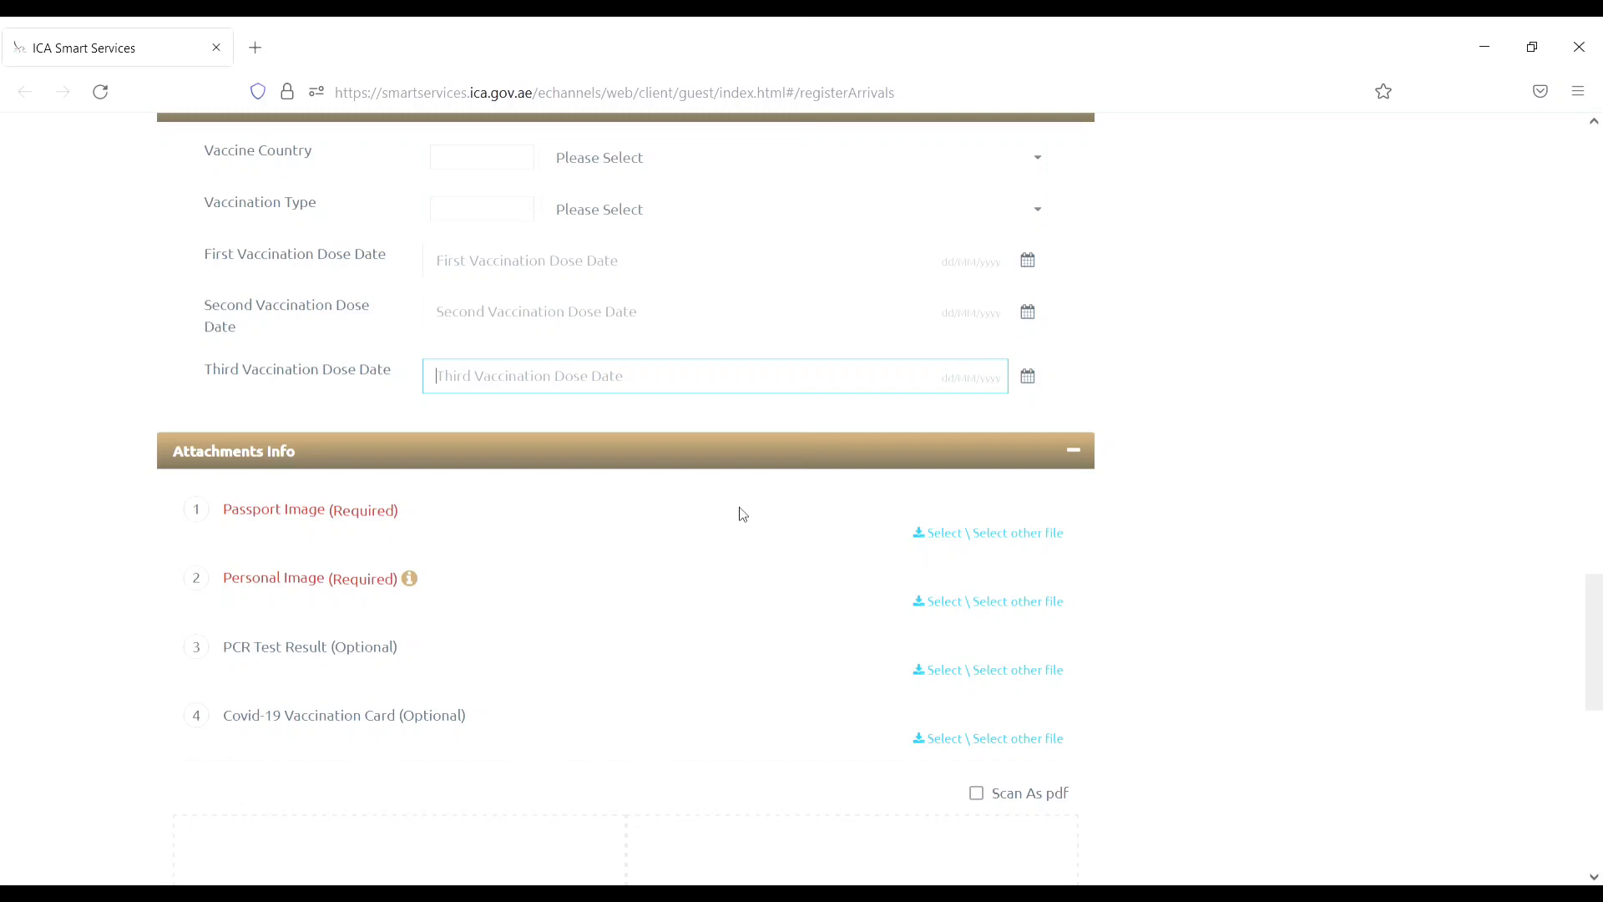
pyautogui.click(1008, 539)
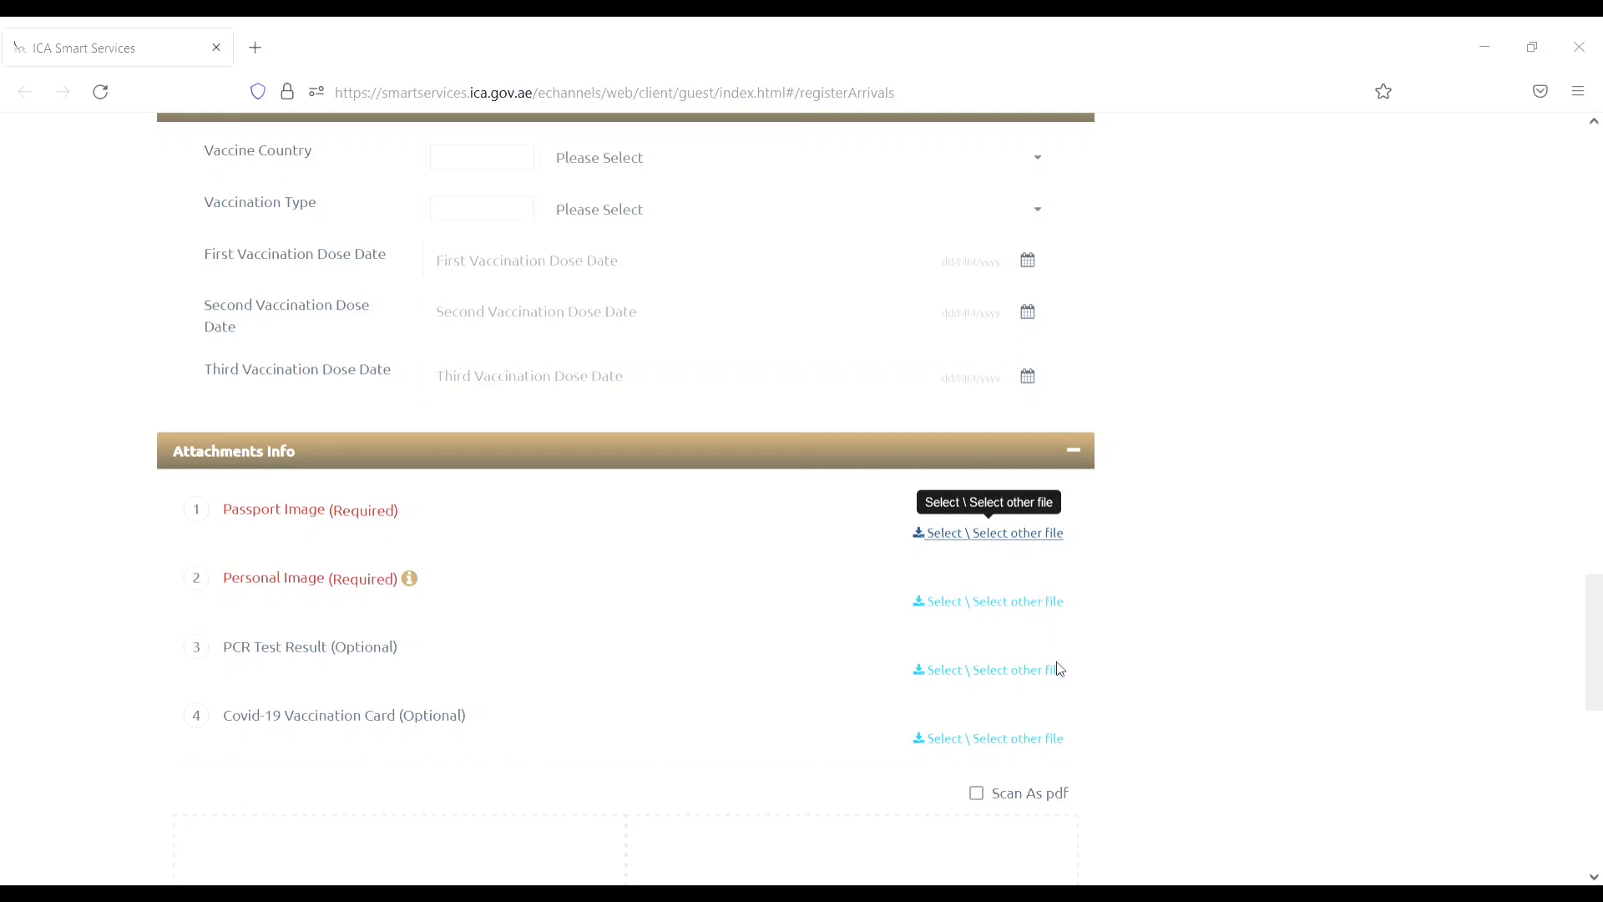
pyautogui.press('Escape')
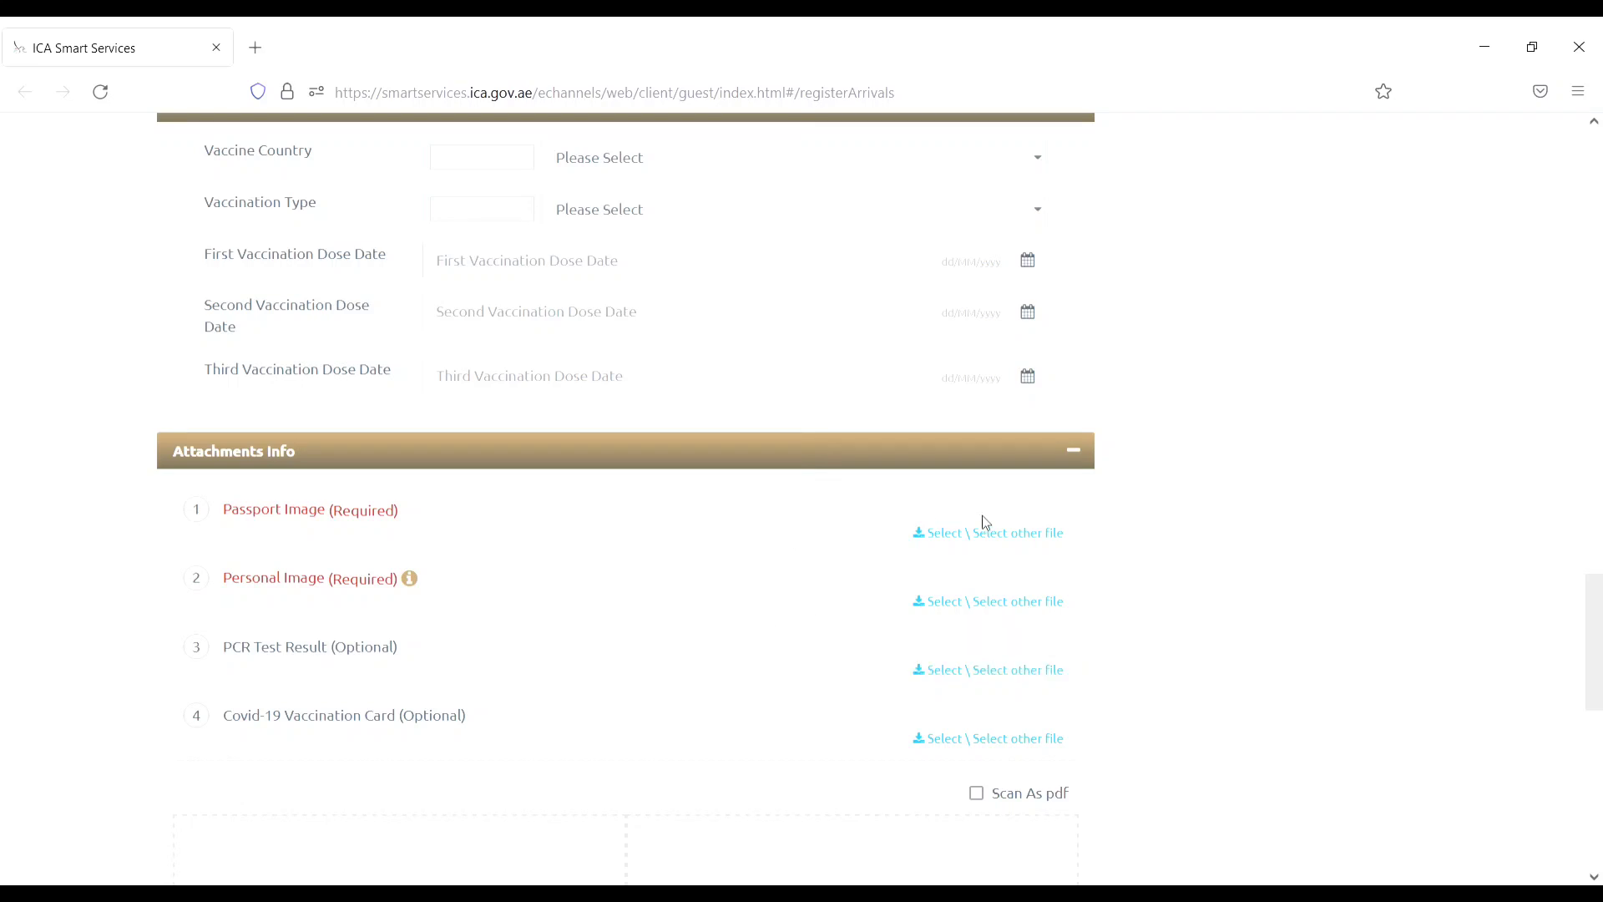
pyautogui.click(1009, 541)
pyautogui.click(1007, 613)
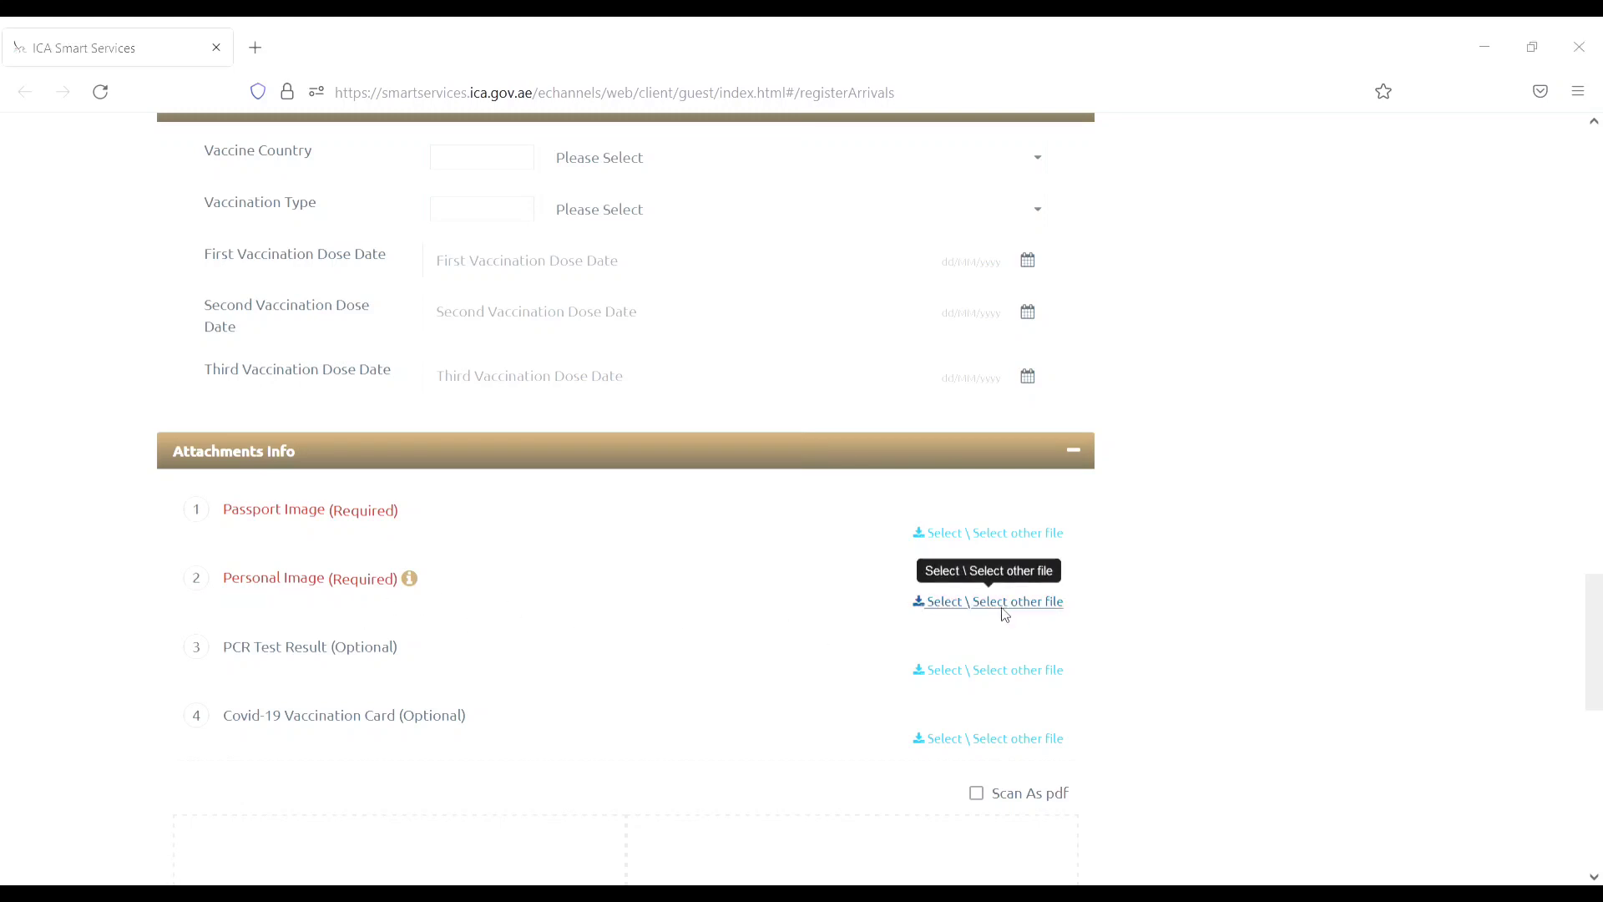
pyautogui.press('Escape')
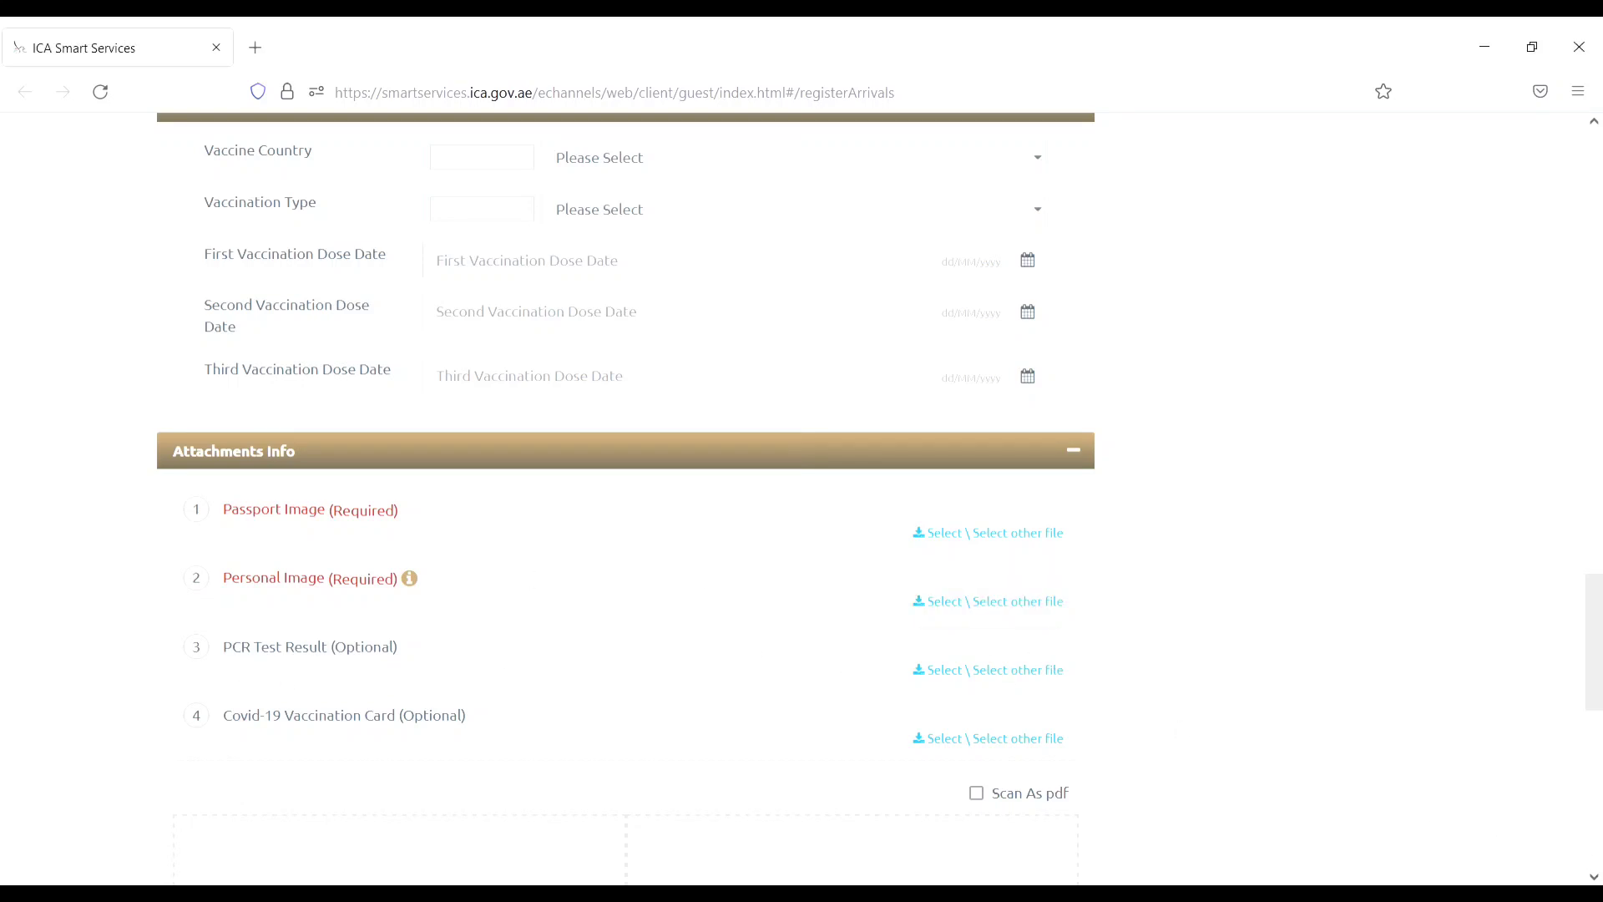
# Step: Accept the declaration that all information and attachments are correct in the Declarations section
pyautogui.click(1593, 876)
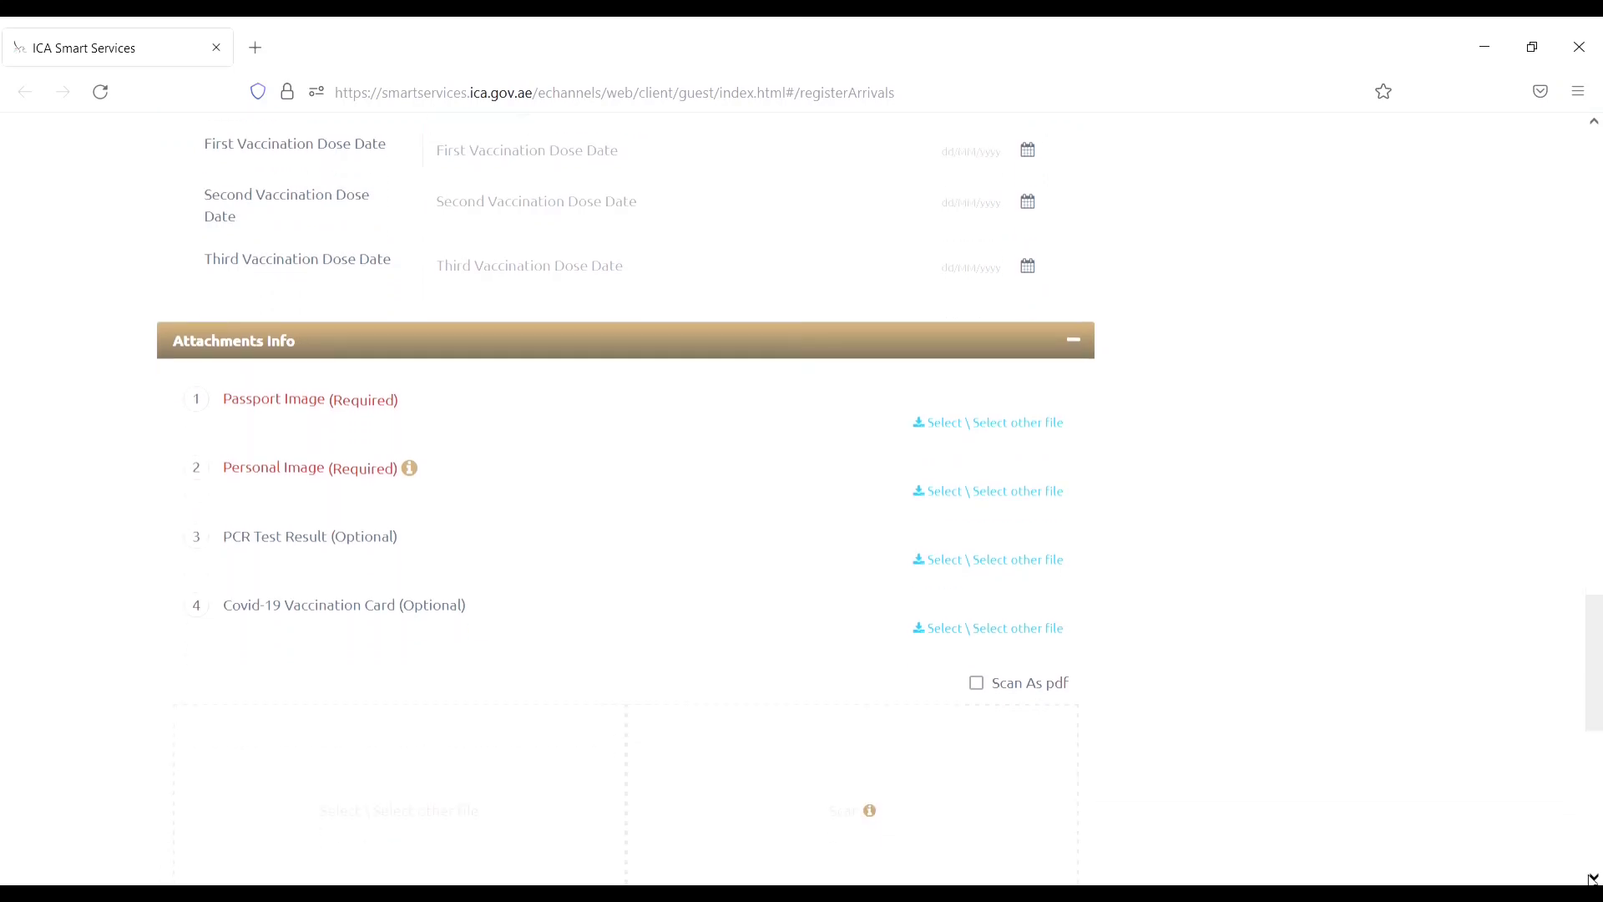
pyautogui.click(1593, 877)
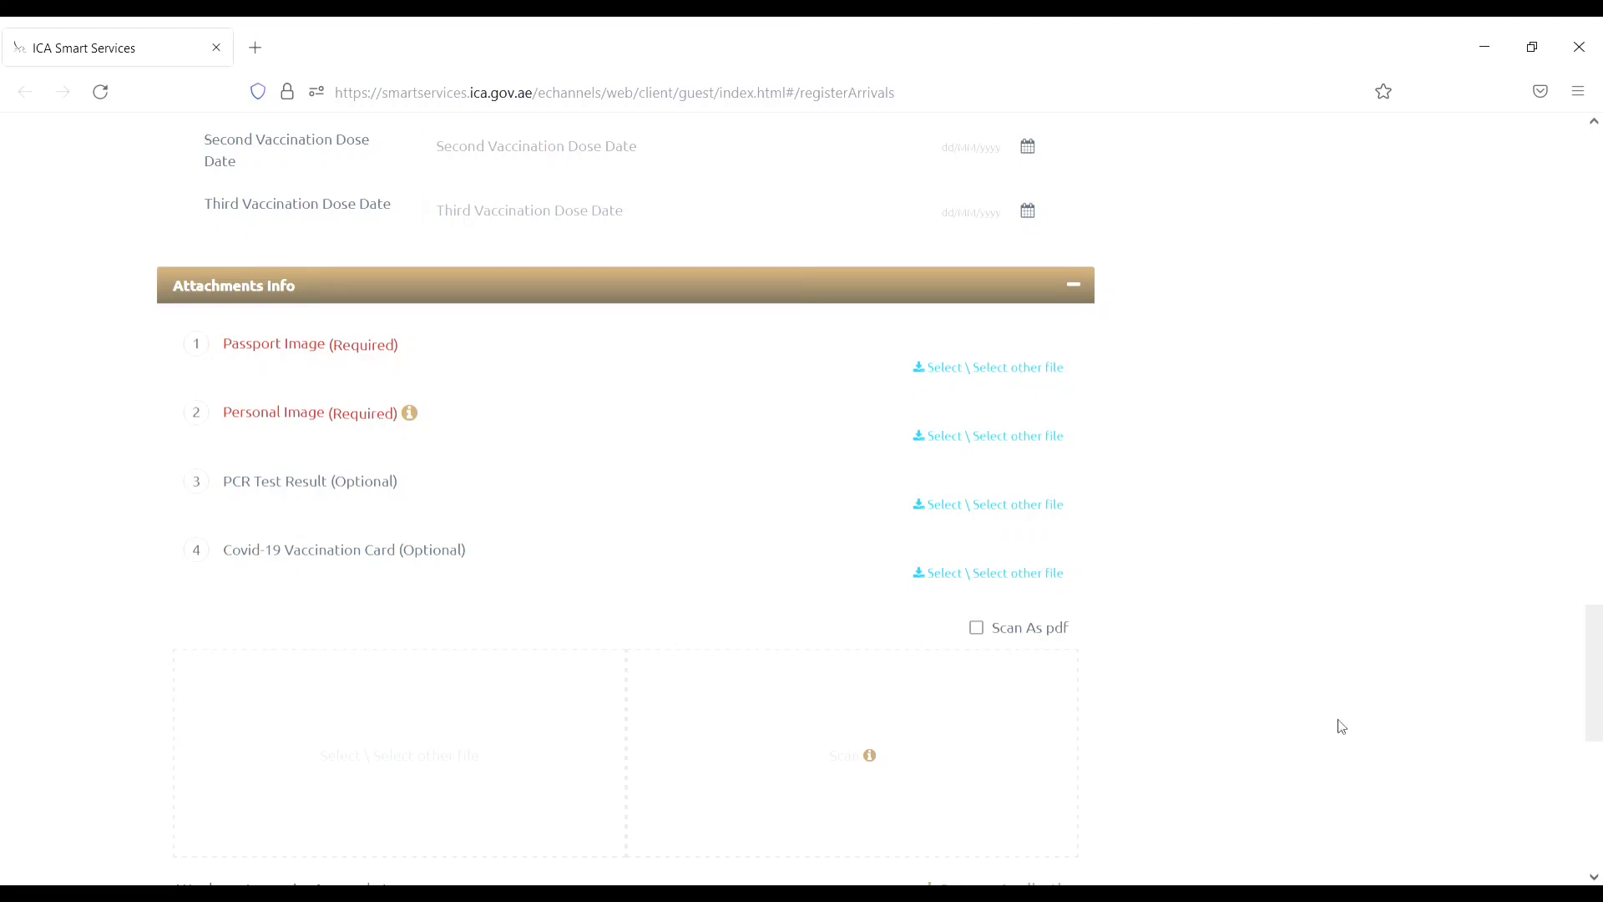
pyautogui.click(1595, 877)
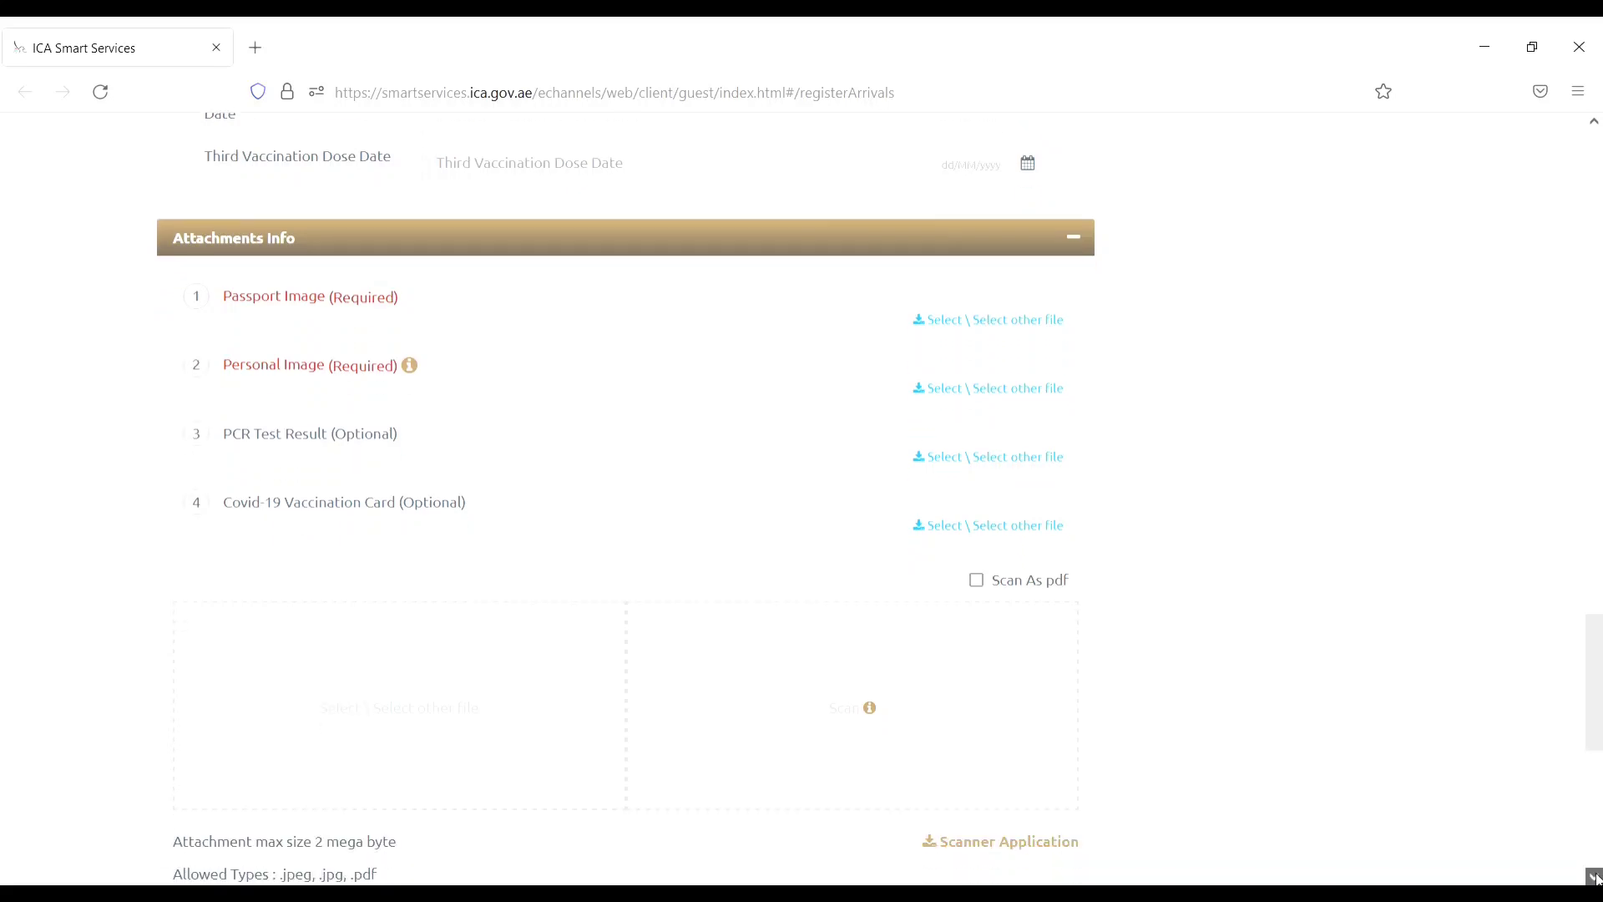
pyautogui.click(1595, 877)
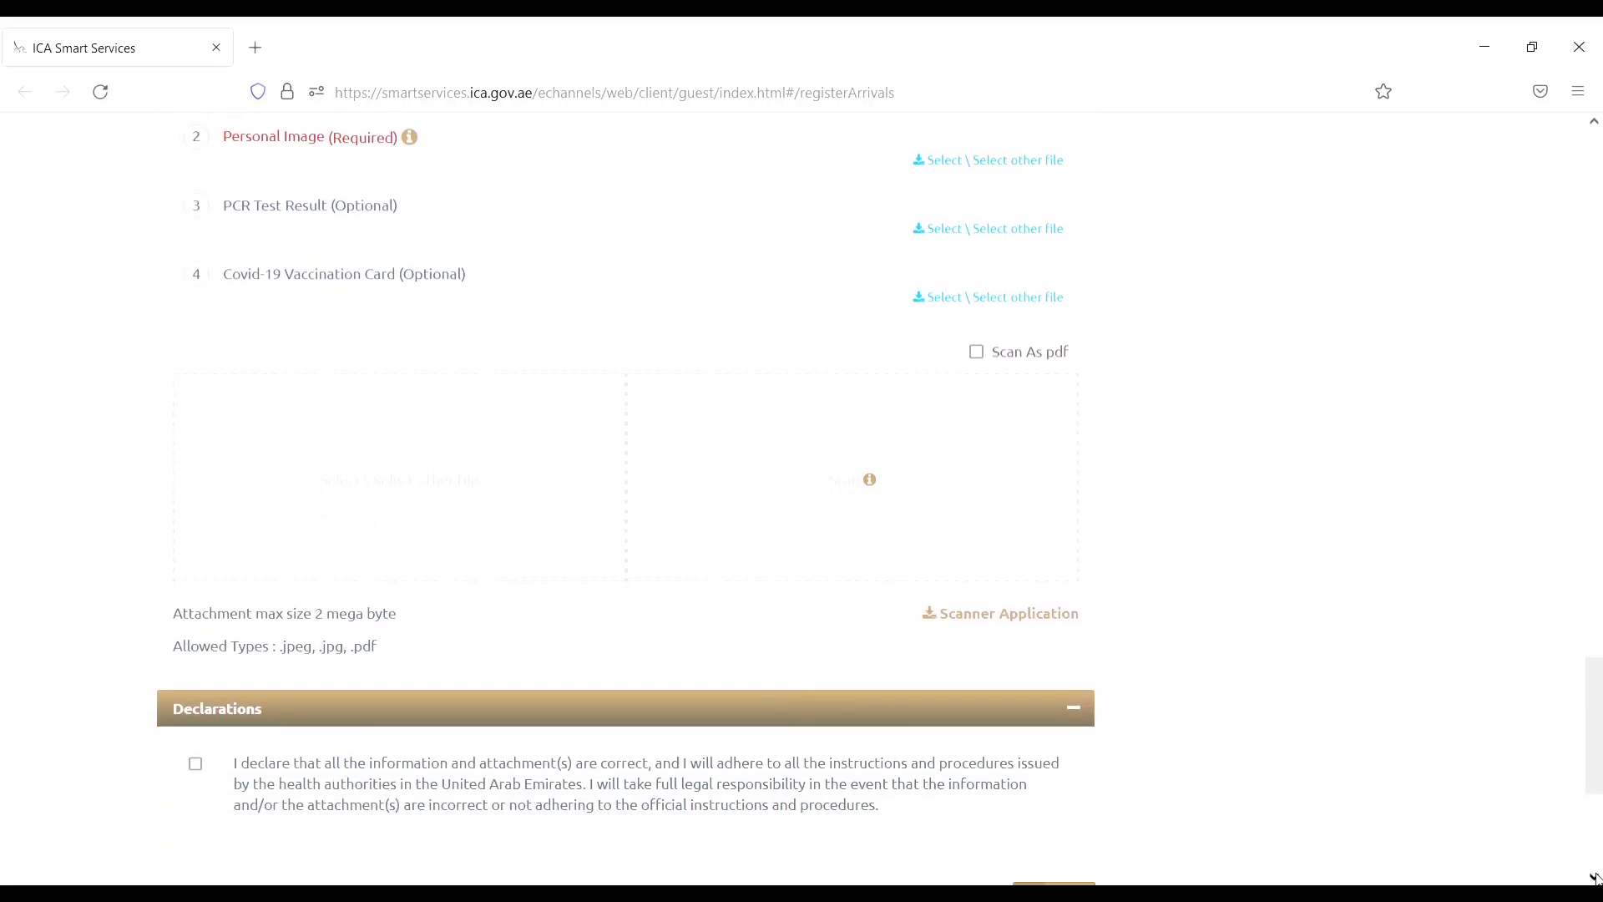
pyautogui.click(1594, 877)
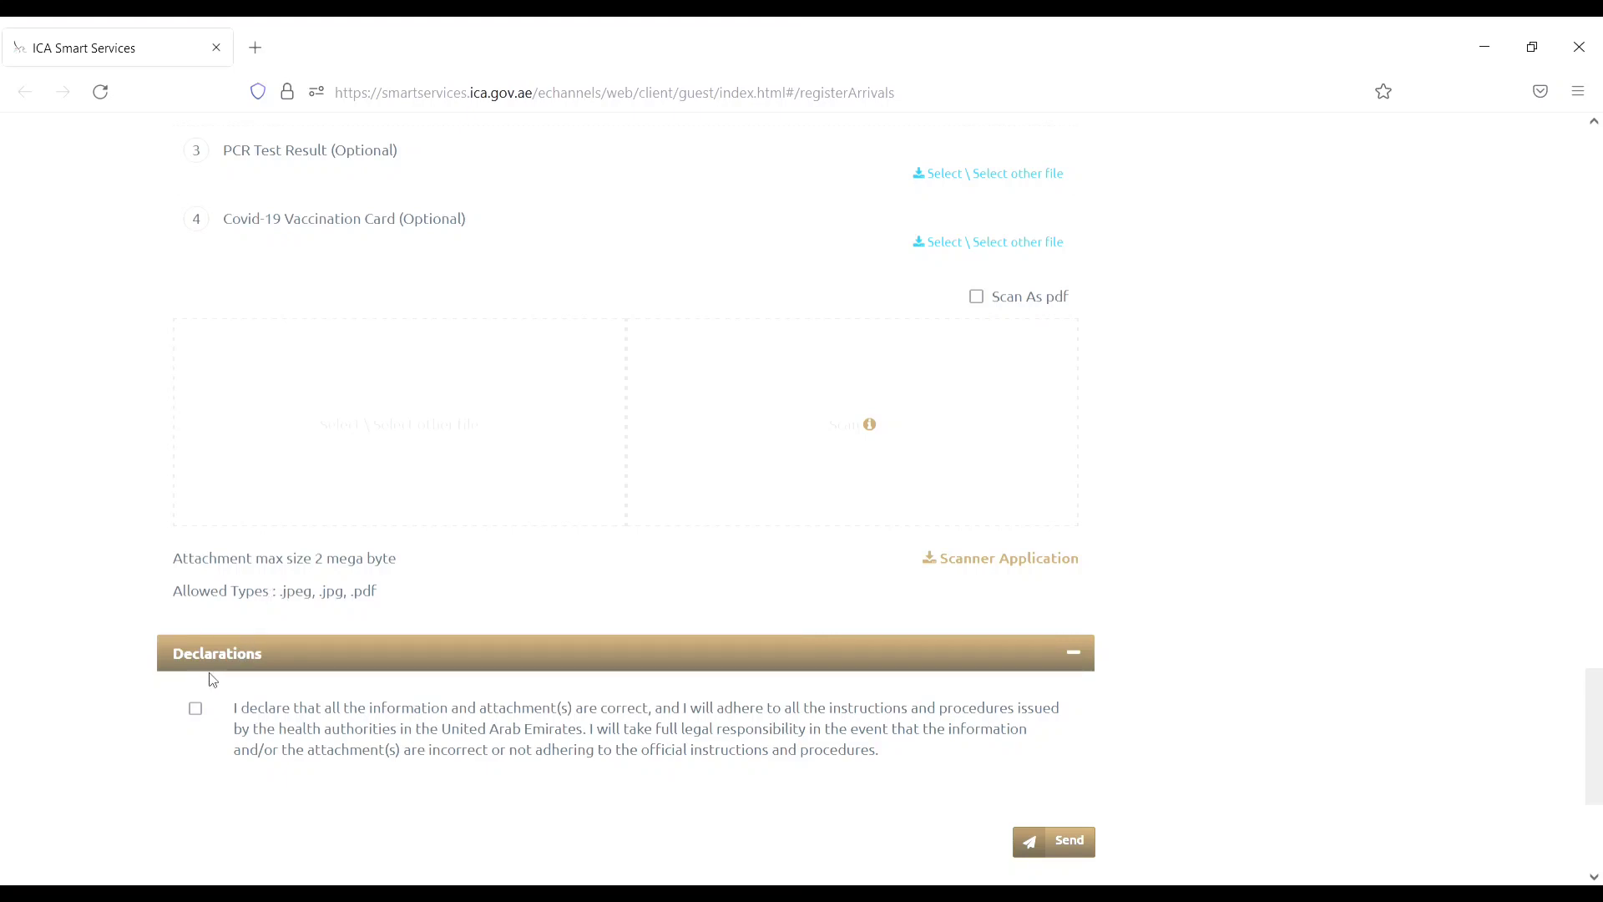
pyautogui.click(1594, 877)
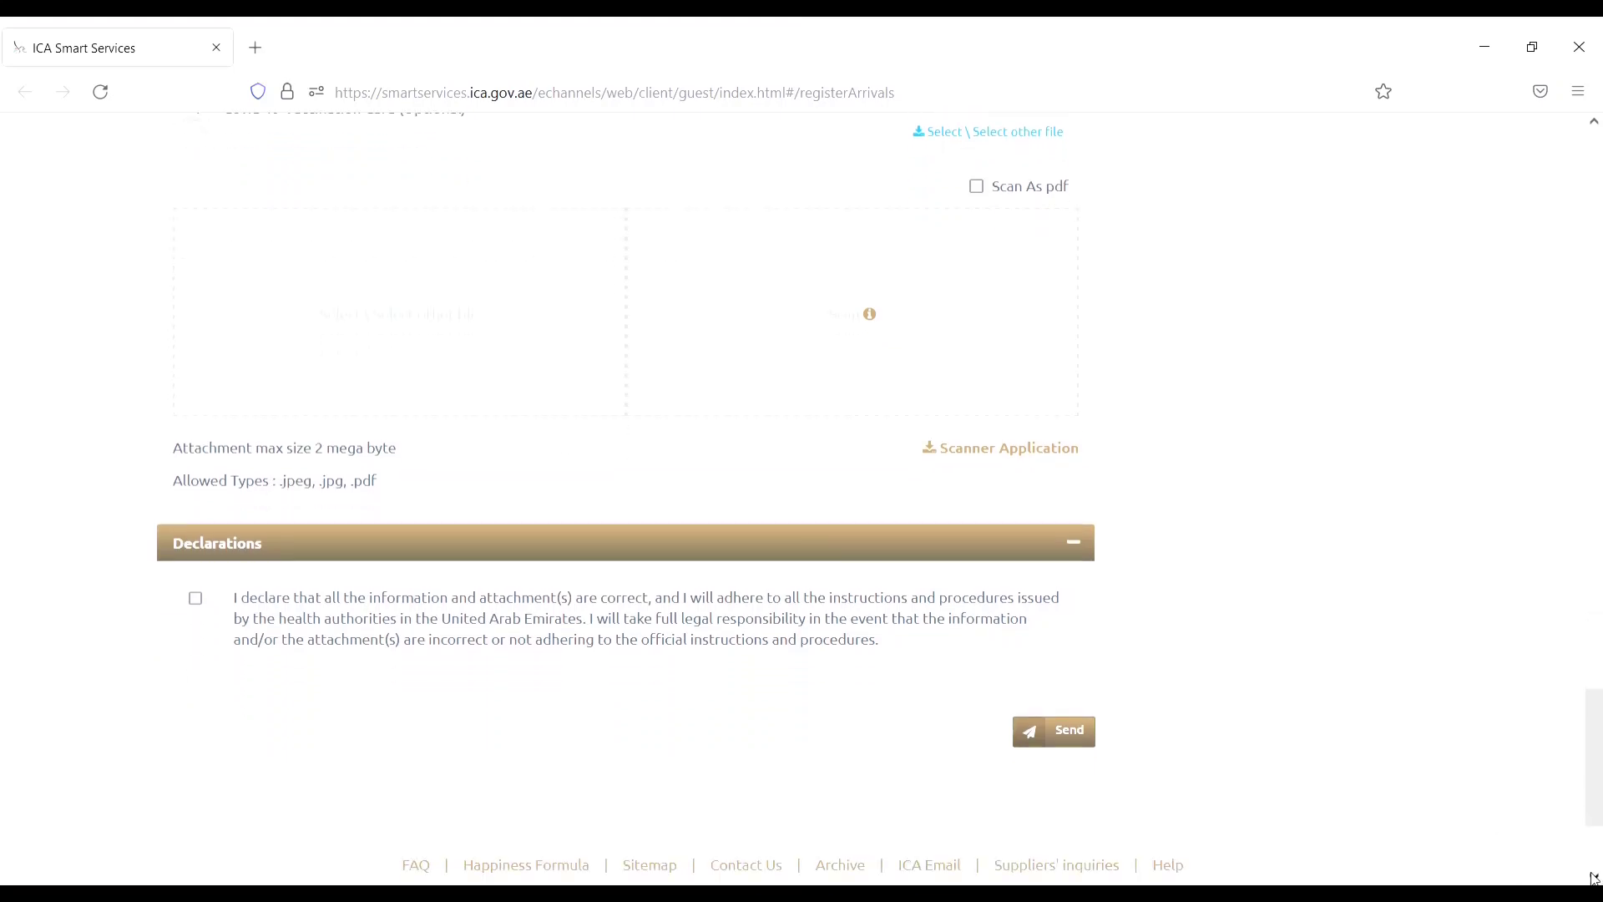
pyautogui.click(195, 598)
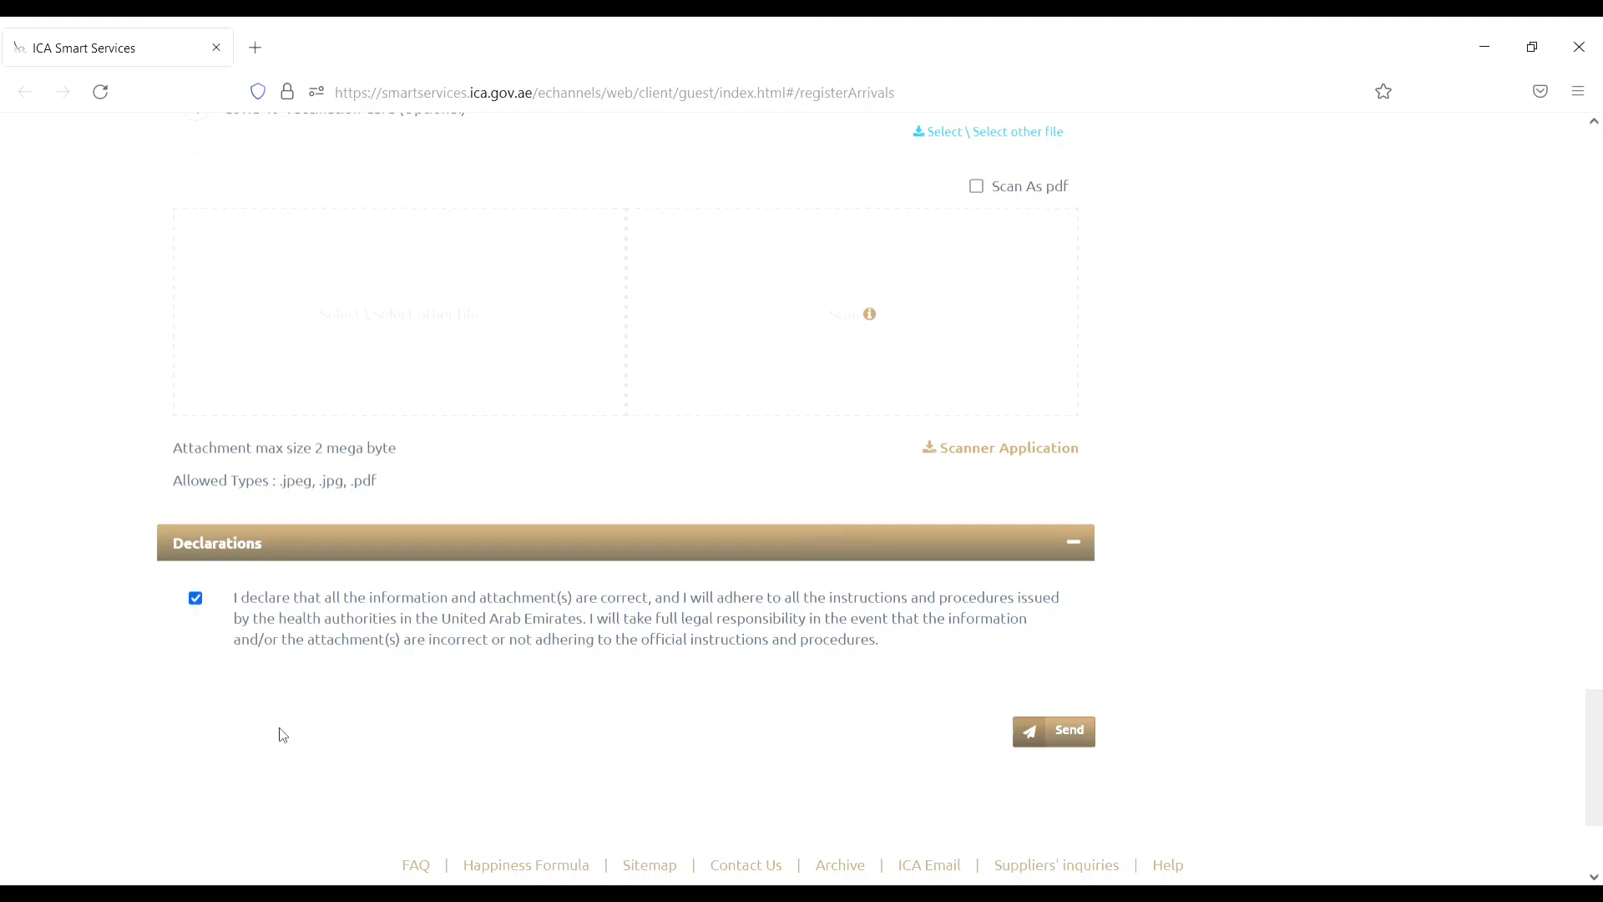